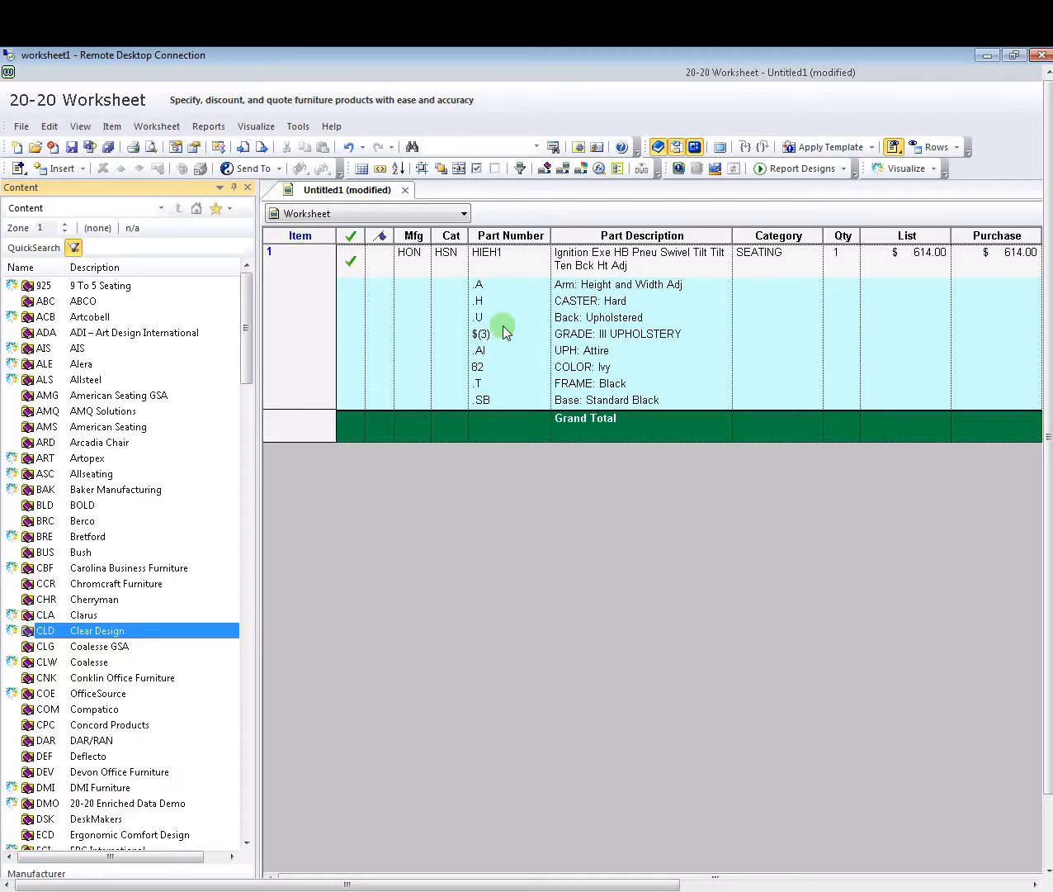
# - Insert a new empty item line above the existing HIEH1 chair
pyautogui.click(530, 252)
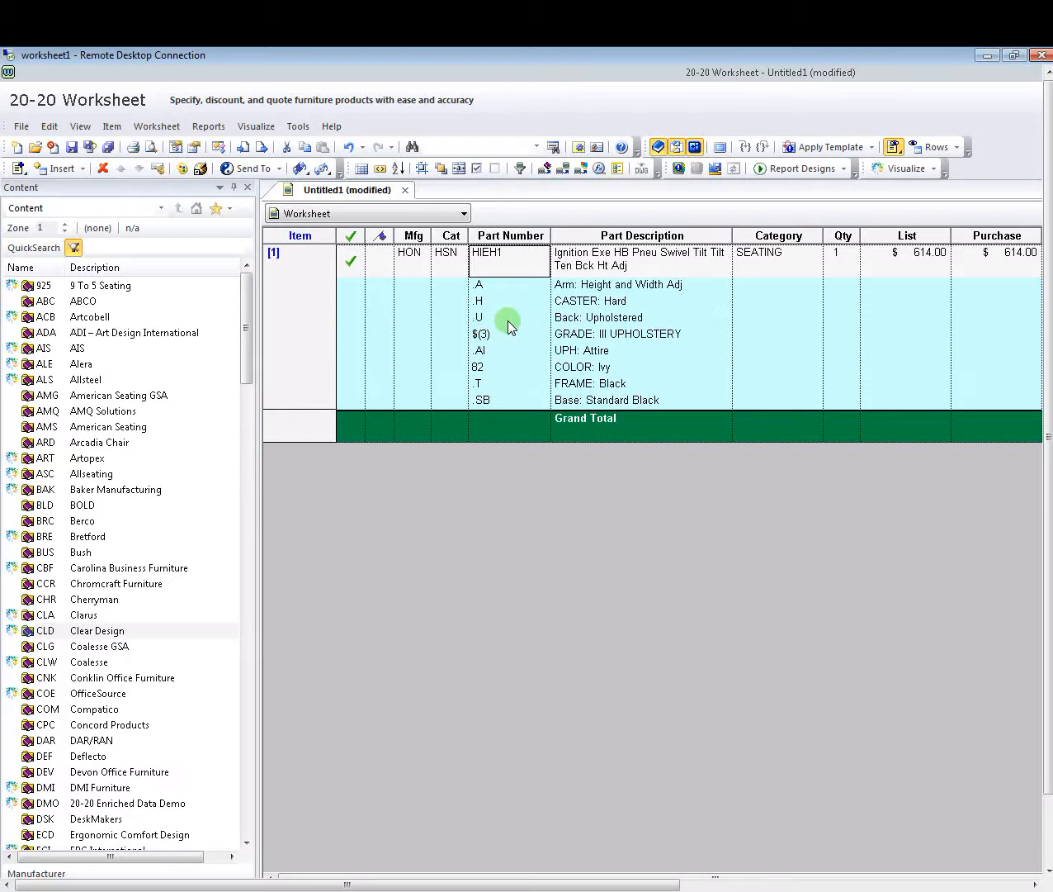
pyautogui.click(17, 169)
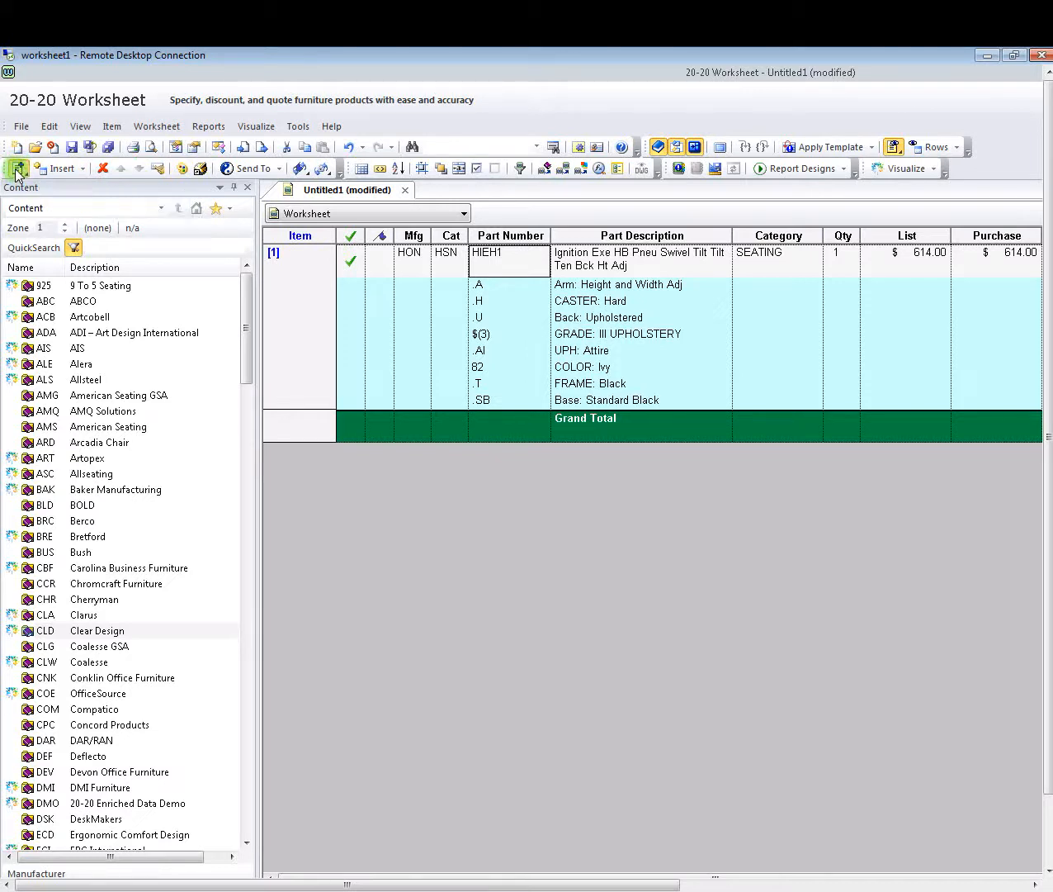
pyautogui.click(18, 169)
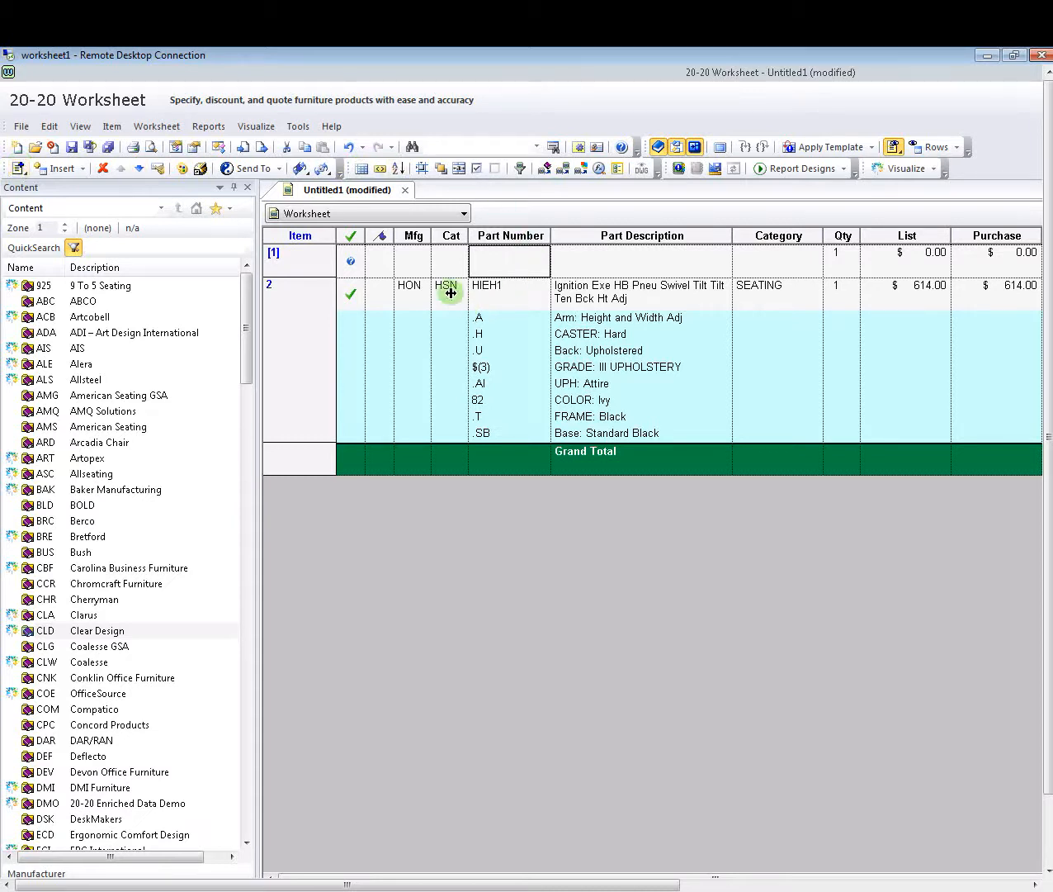
# - Enter manufacturer HON, catalogue HSN and part number HIEH1 on the new line
pyautogui.click(410, 262)
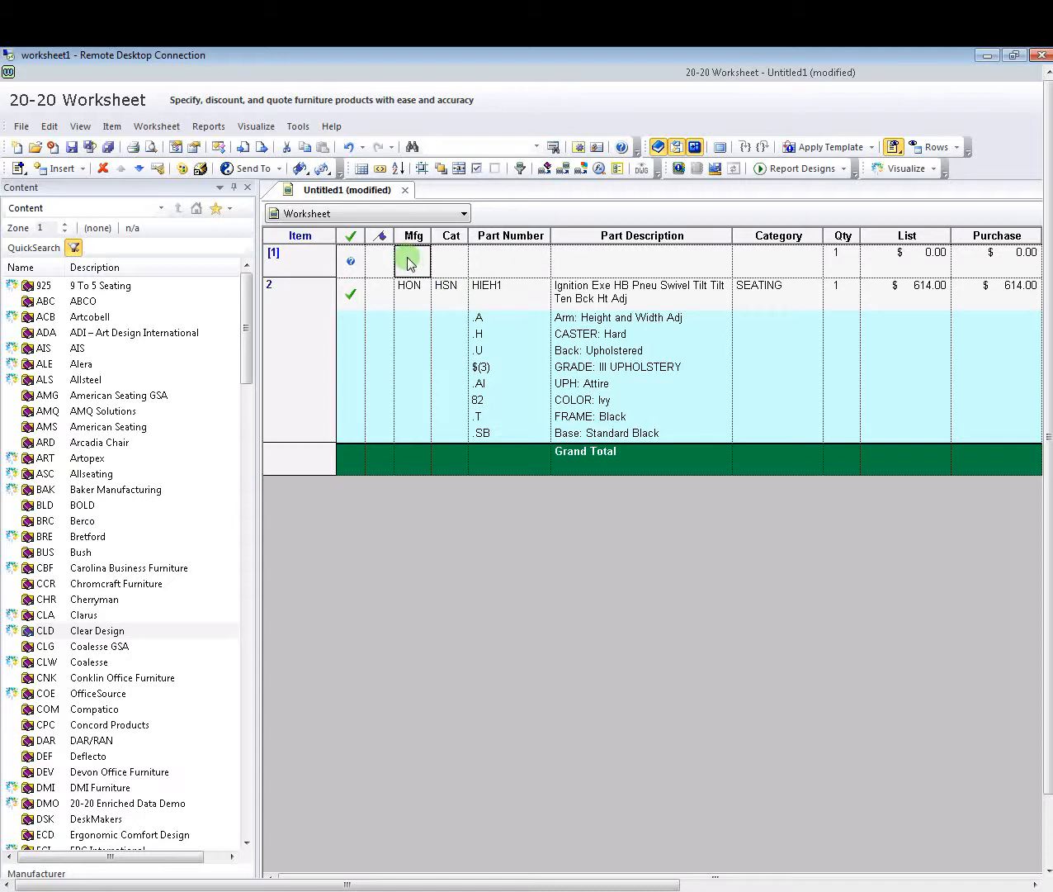
pyautogui.click(408, 260)
pyautogui.write('HON')
pyautogui.click(442, 259)
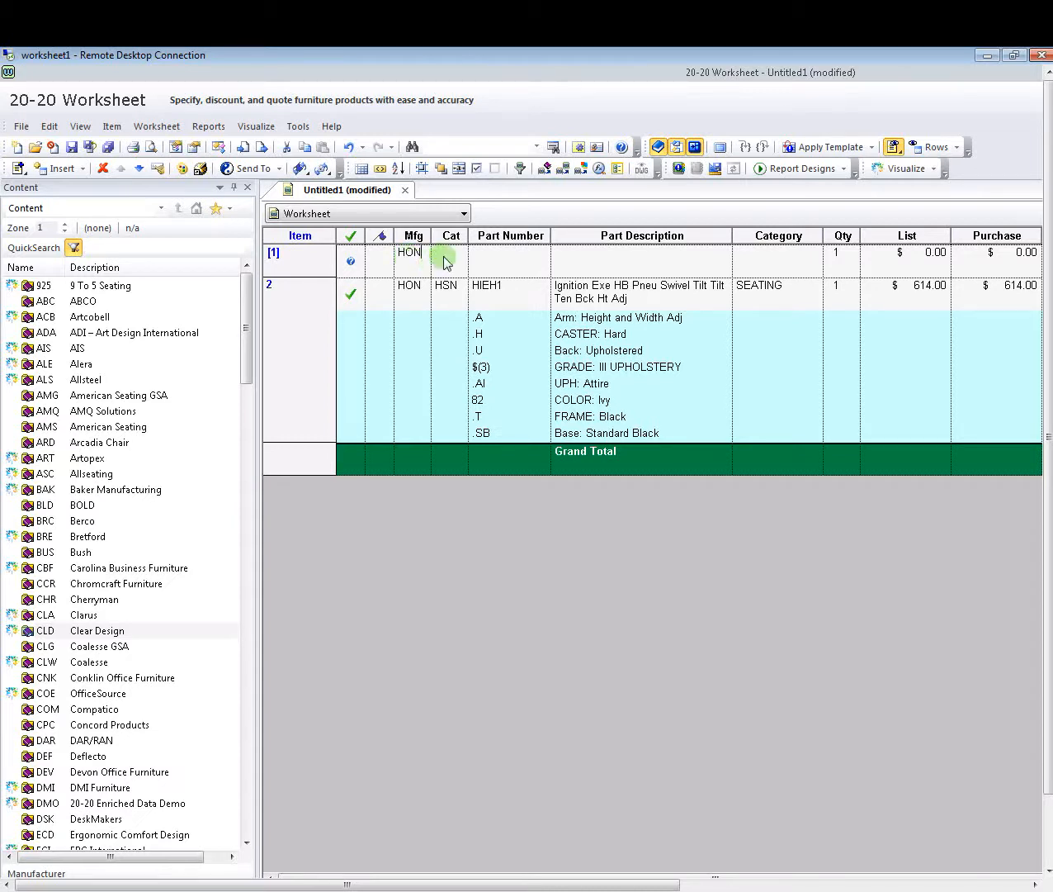
pyautogui.write('HSN')
pyautogui.click(509, 260)
pyautogui.write('HIE')
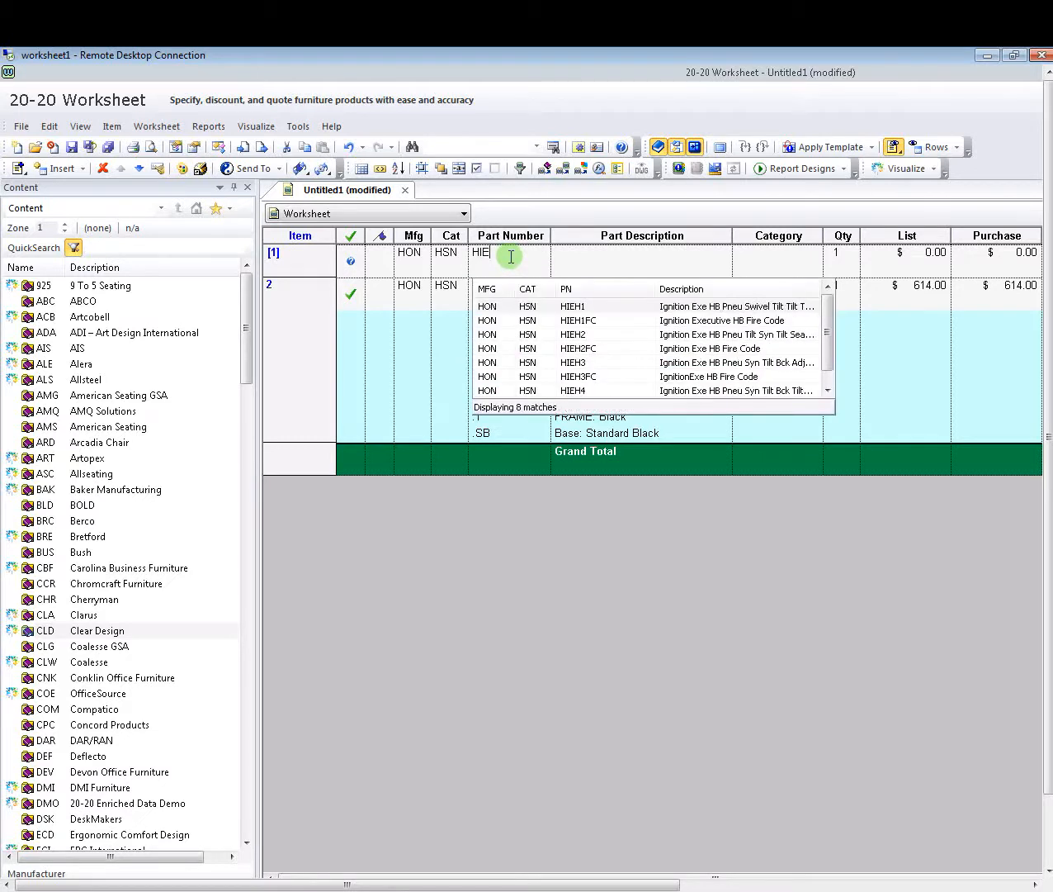
pyautogui.write('H1')
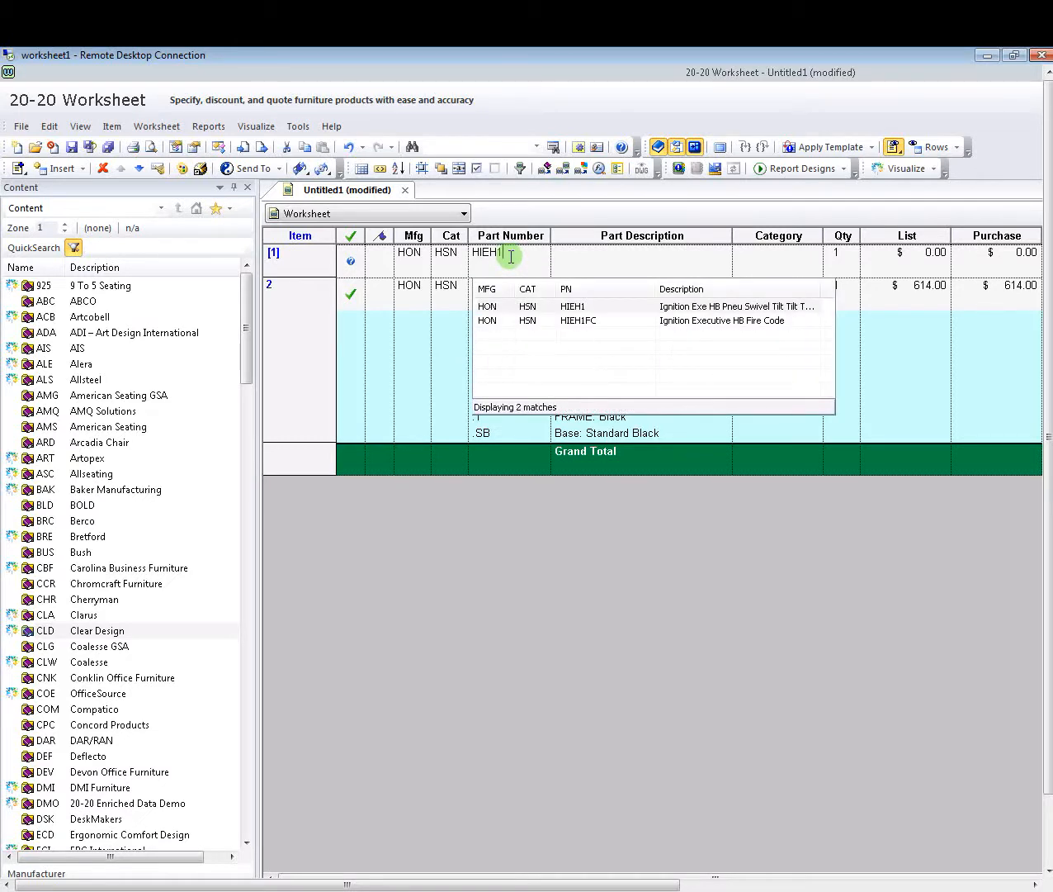
pyautogui.click(602, 255)
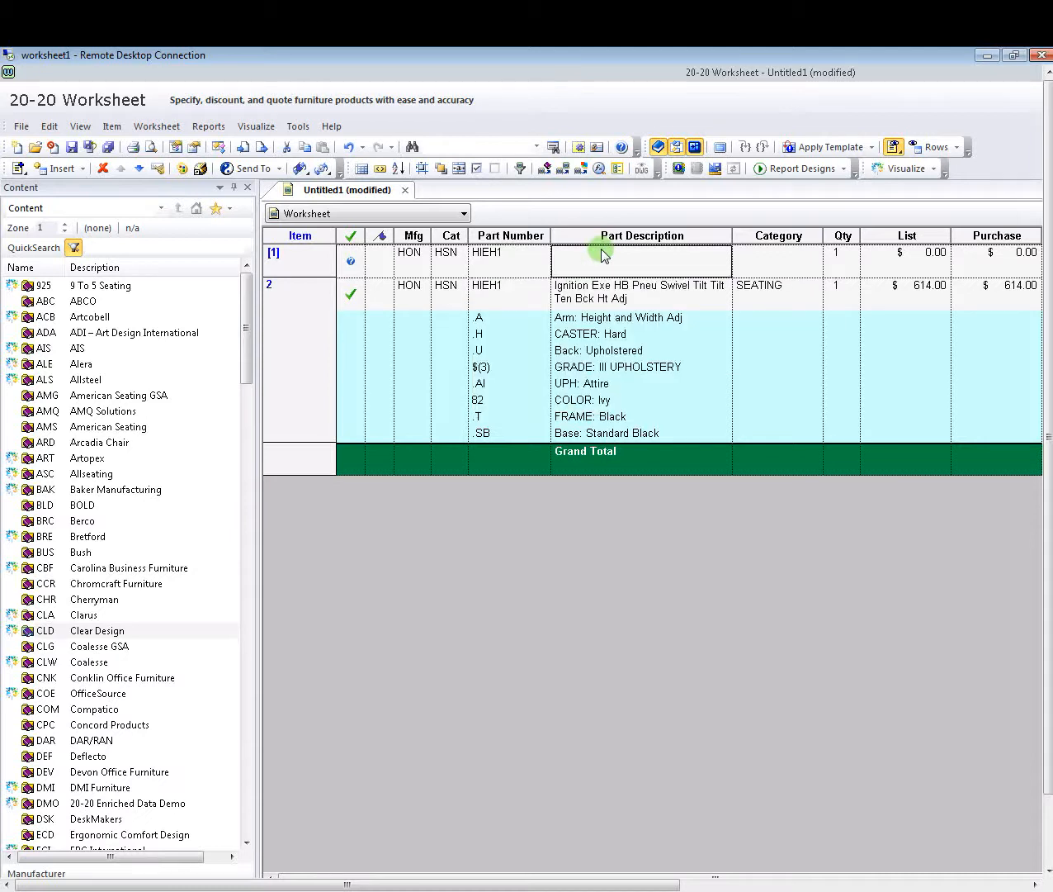
# - Enter the description 'Ignition Exe HB Pneu Swivel Tilt Tilt Ten Bk Ht Adj' for the new line
pyautogui.write('Ig')
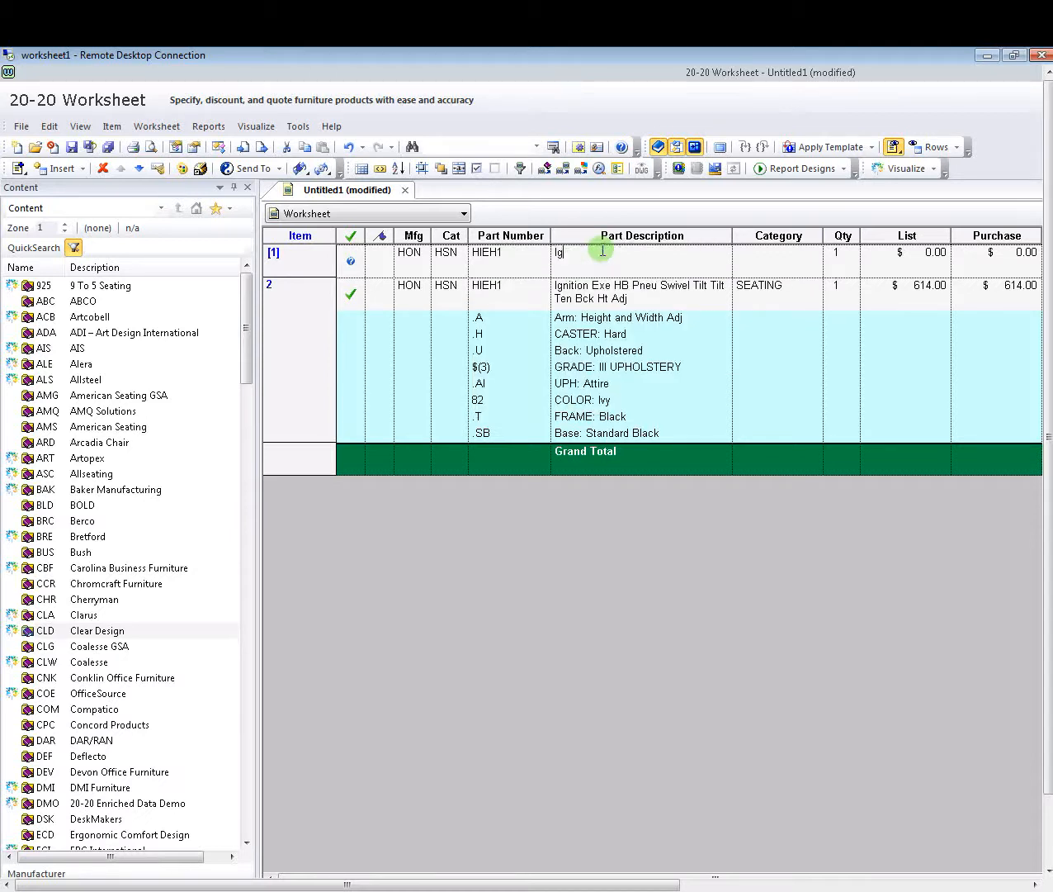
pyautogui.write('nition Exe')
pyautogui.write(' GN')
pyautogui.press('BackSpace')
pyautogui.press('BackSpace')
pyautogui.press('BackSpace')
pyautogui.write('HB OP')
pyautogui.press('BackSpace')
pyautogui.press('BackSpace')
pyautogui.write('Pnie Sw')
pyautogui.press('BackSpace')
pyautogui.press('BackSpace')
pyautogui.press('BackSpace')
pyautogui.press('BackSpace')
pyautogui.press('BackSpace')
pyautogui.write('eu Swivel Tilt Tilt')
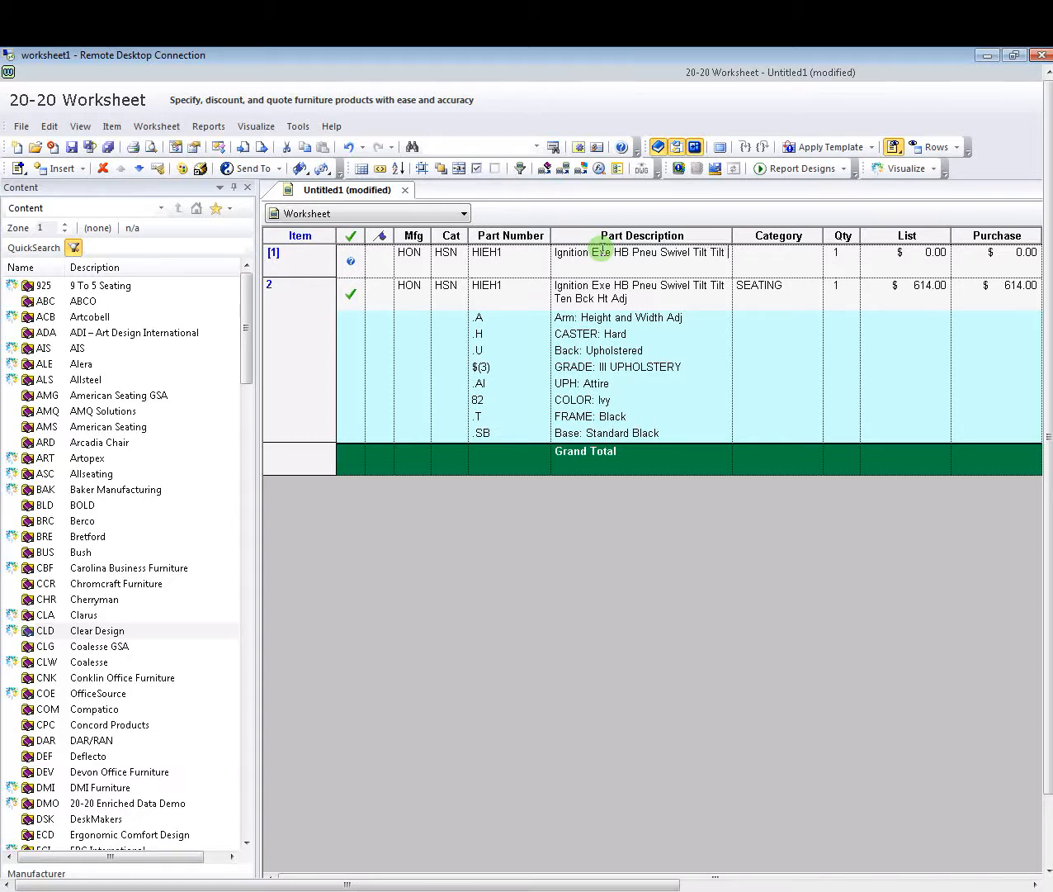
pyautogui.write(' Ten Bk Ht Adj')
# - Set the new line's category to SEATING and its quantity to 5
pyautogui.click(798, 260)
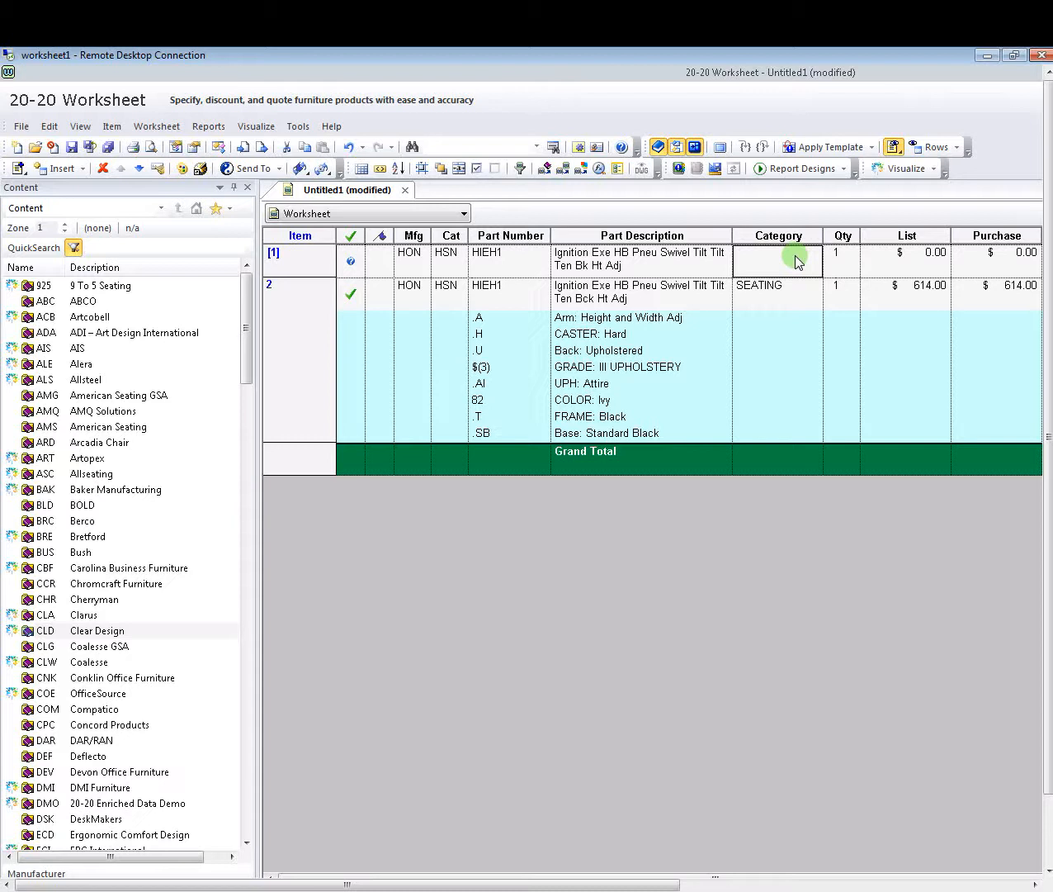
pyautogui.write('SEATING')
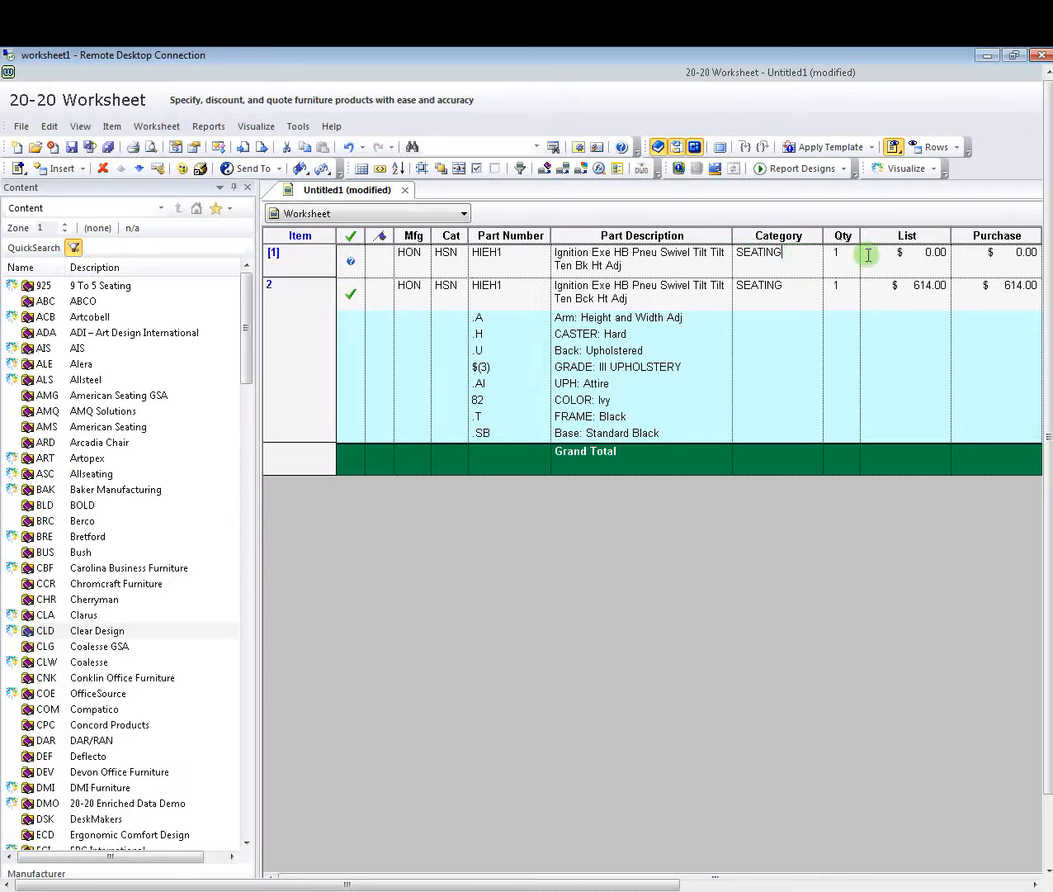
pyautogui.click(834, 252)
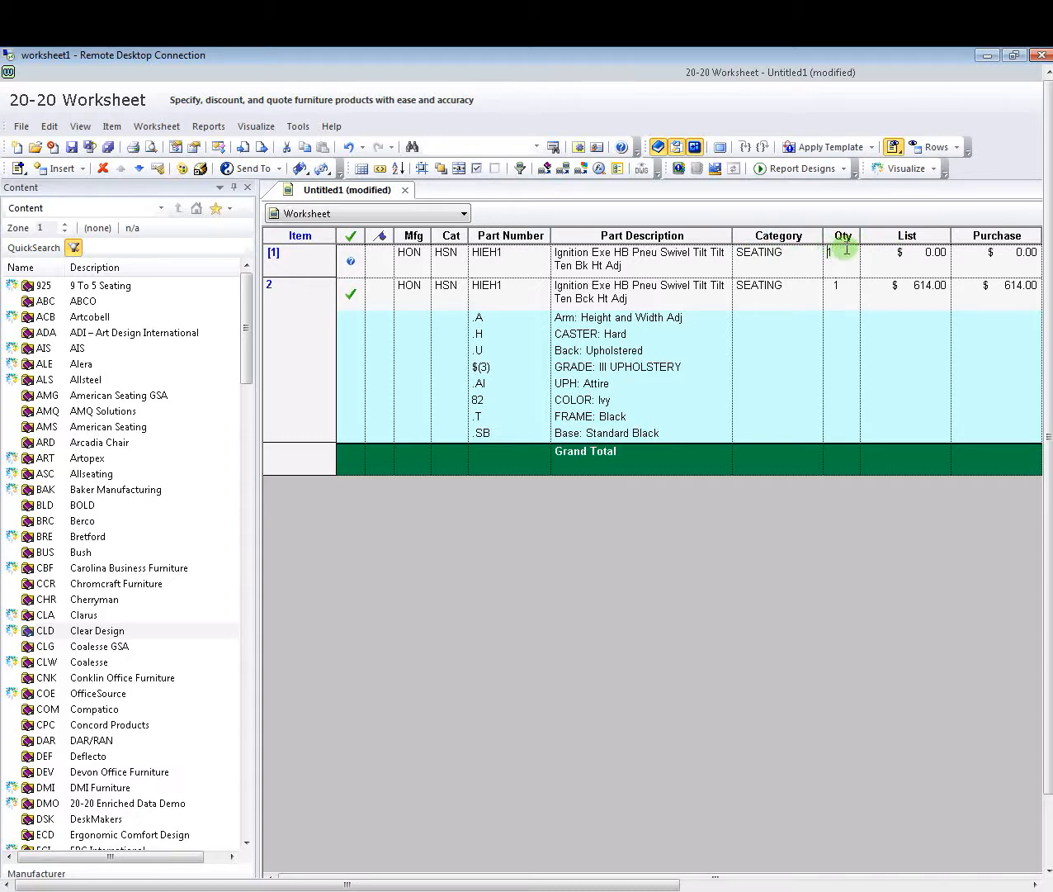
pyautogui.doubleClick(846, 248)
pyautogui.write('5')
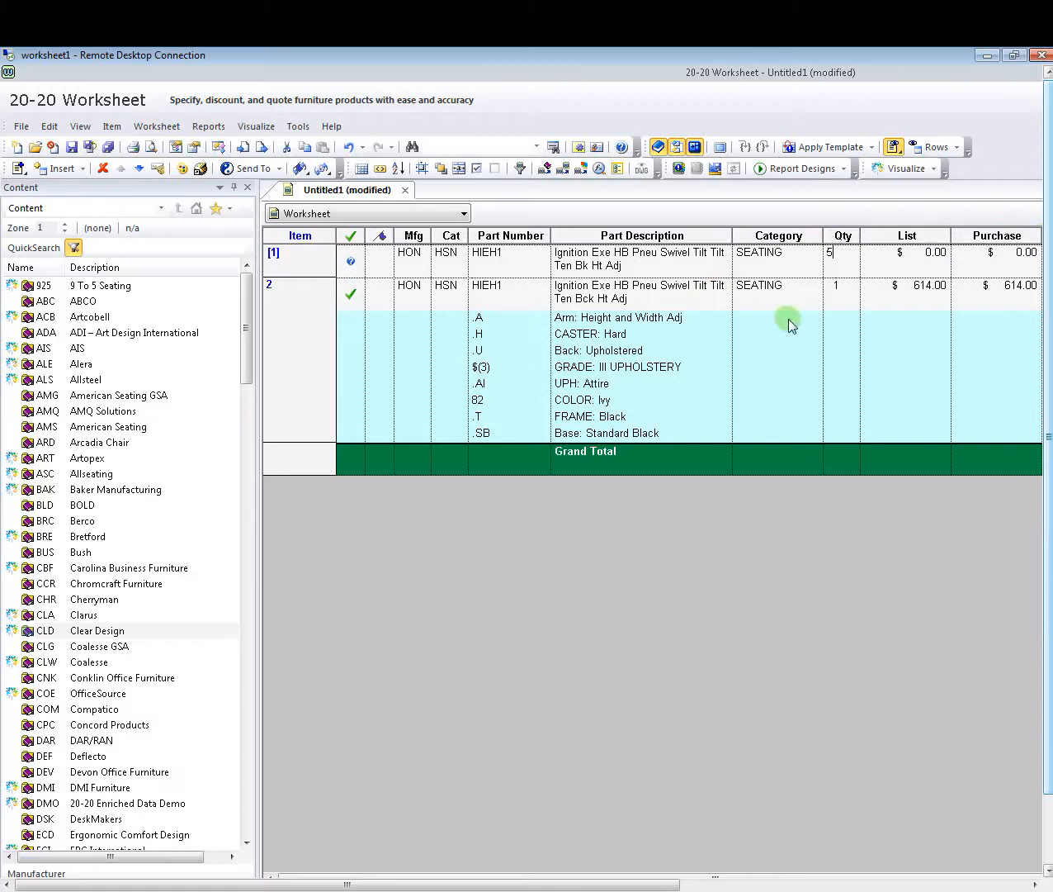
pyautogui.press('Return')
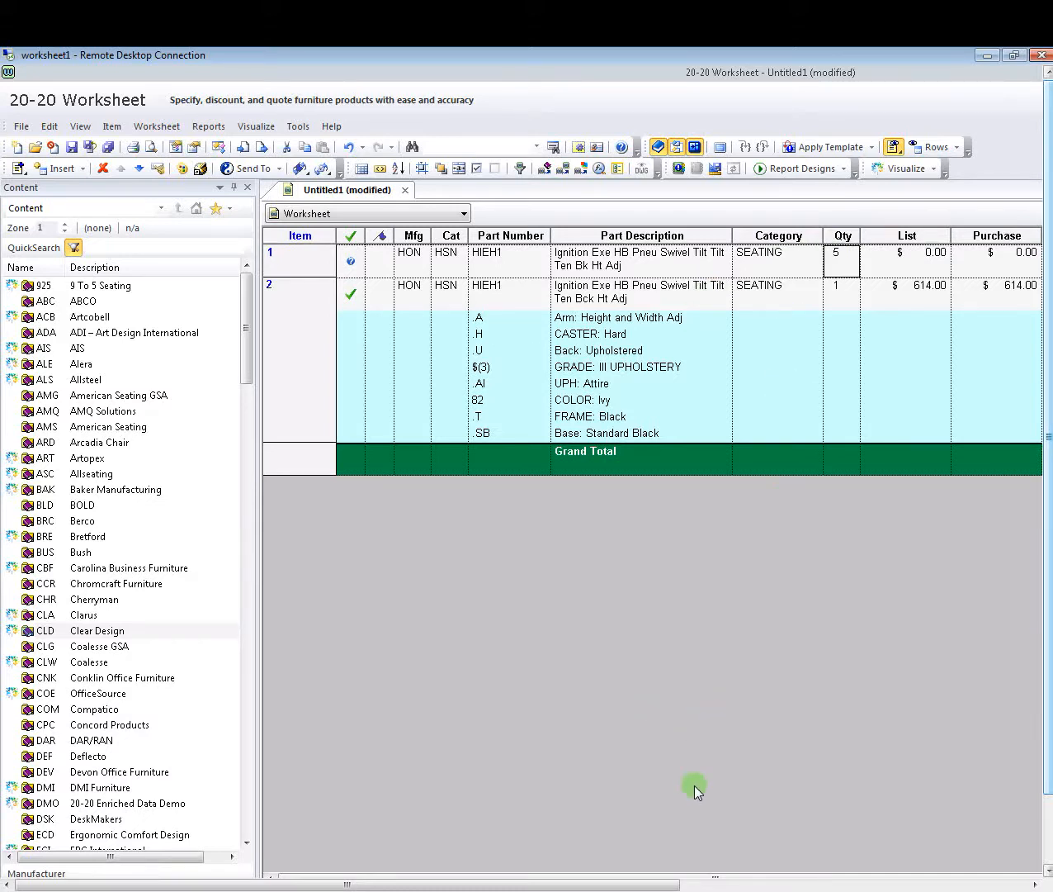
# - Price the new line at 614.00 list and purchase, bringing the grand total to $3,684.00
pyautogui.moveTo(666, 884); pyautogui.dragTo(957, 885)
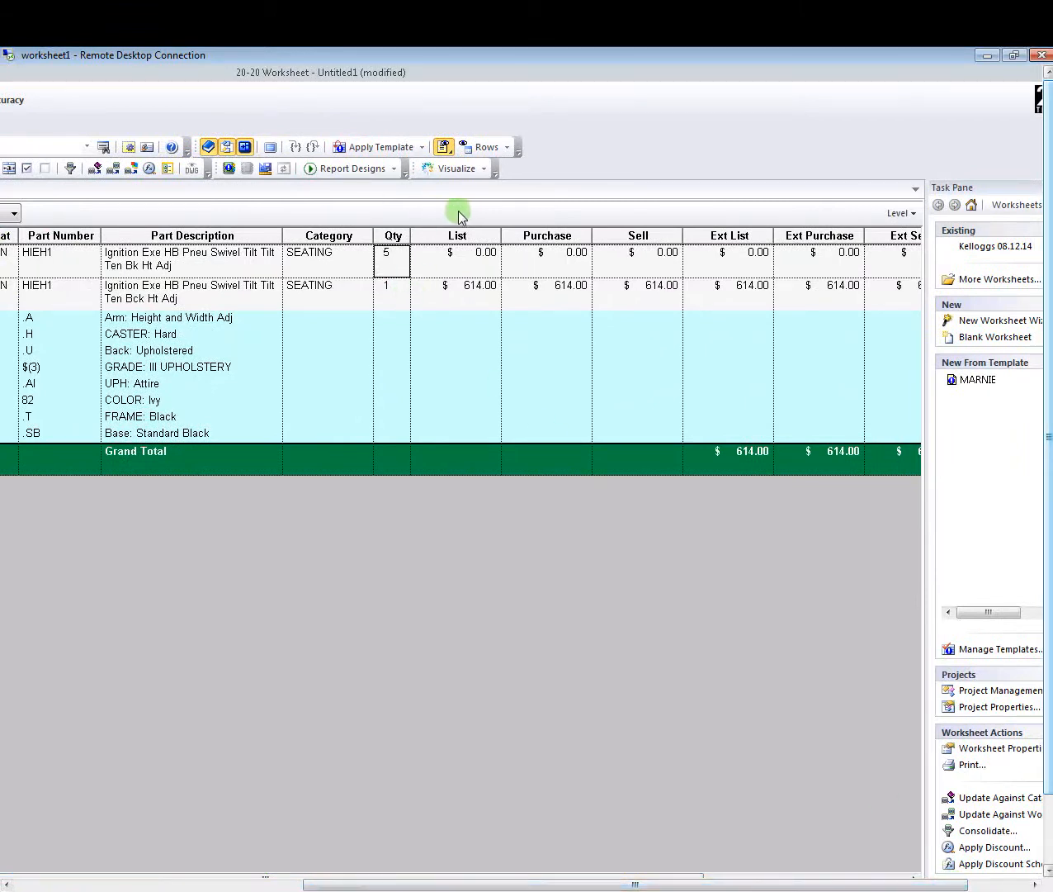
pyautogui.doubleClick(476, 254)
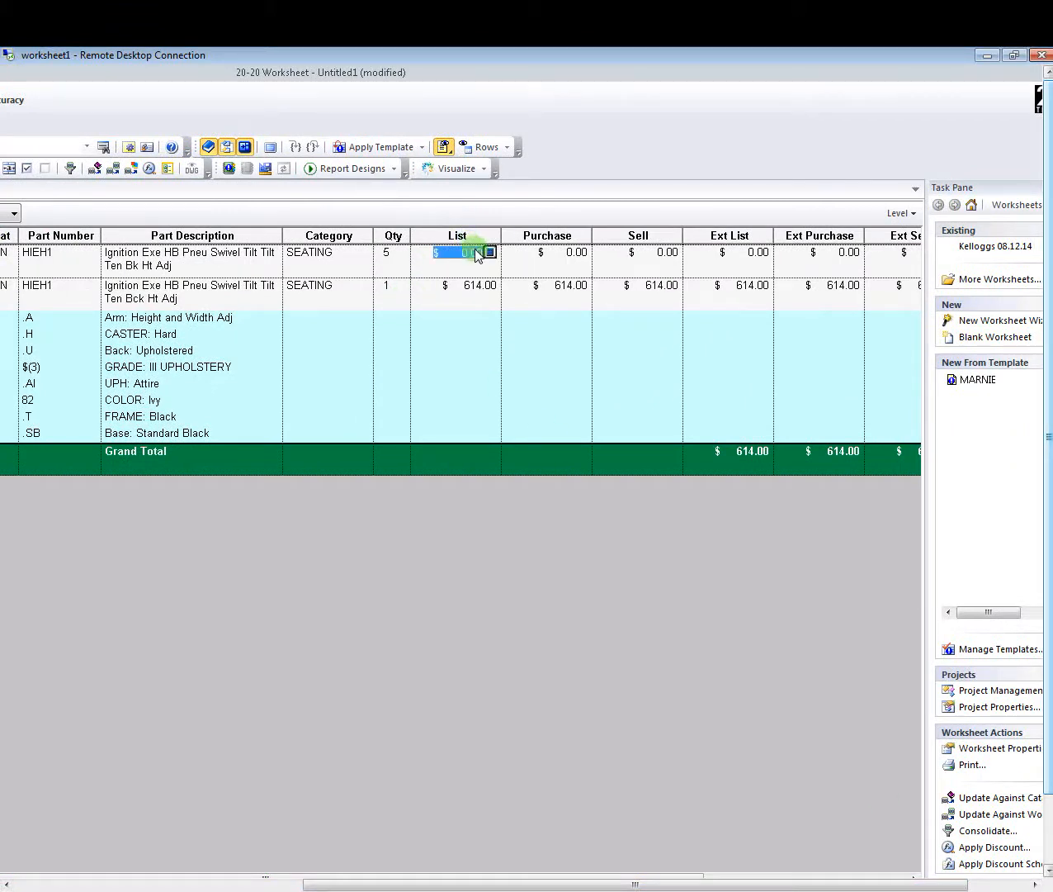
pyautogui.write('614.00')
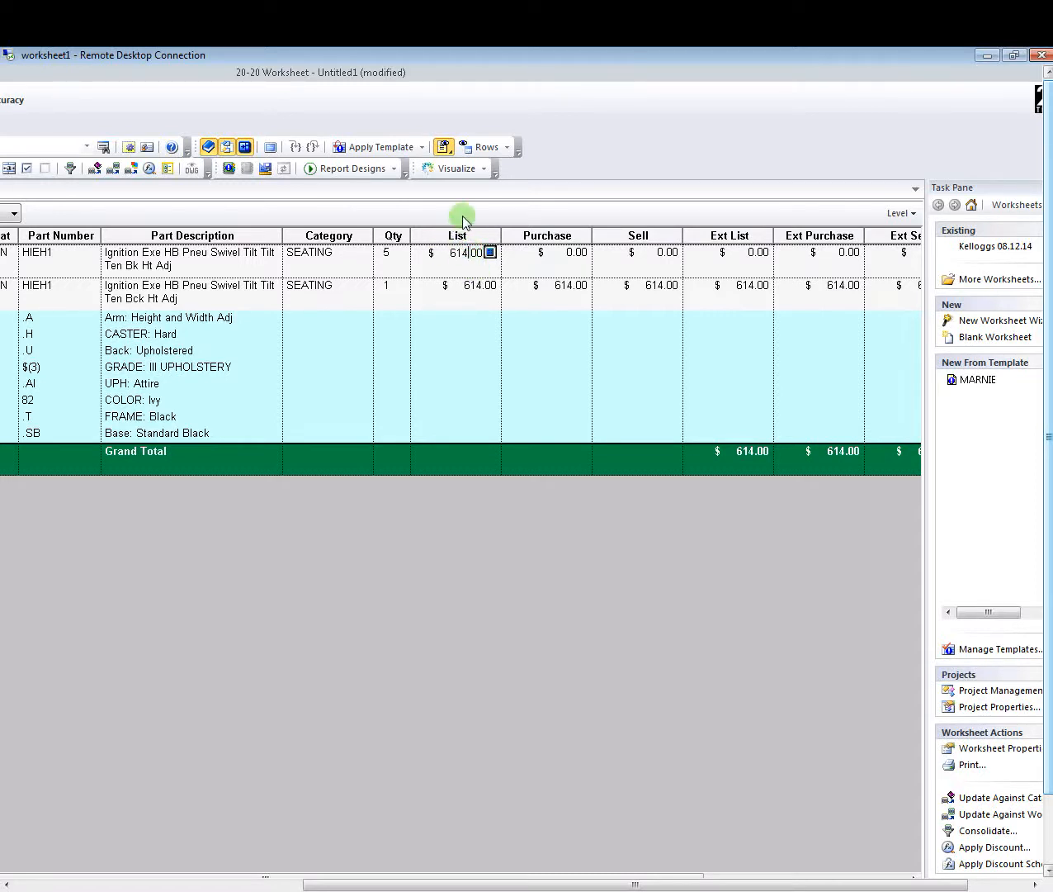
pyautogui.doubleClick(540, 252)
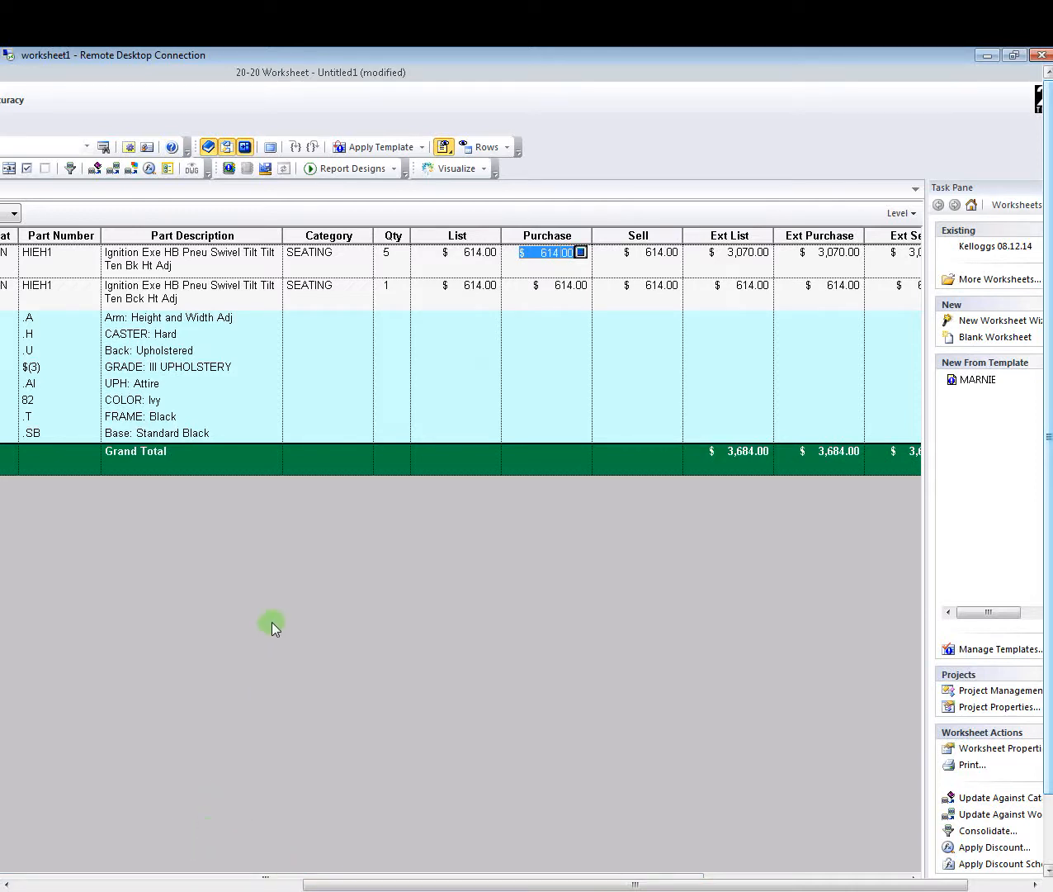
pyautogui.press('Left')
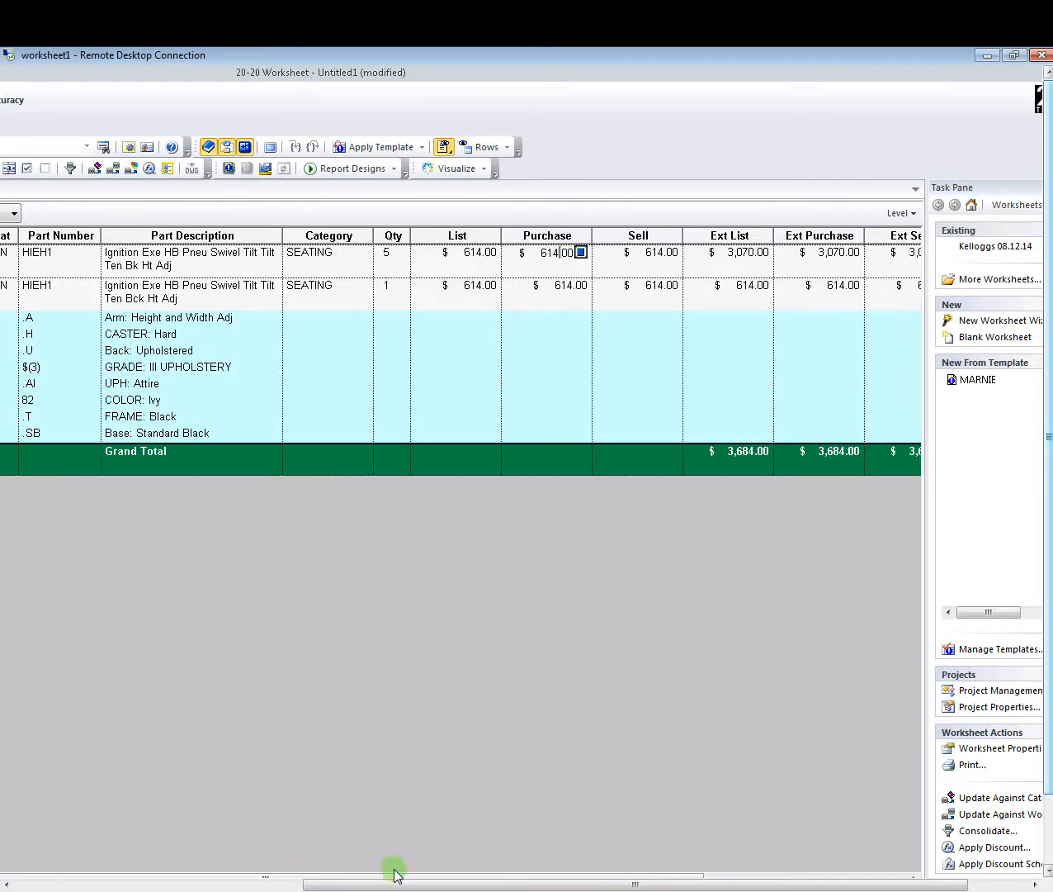
pyautogui.moveTo(395, 883); pyautogui.dragTo(49, 883)
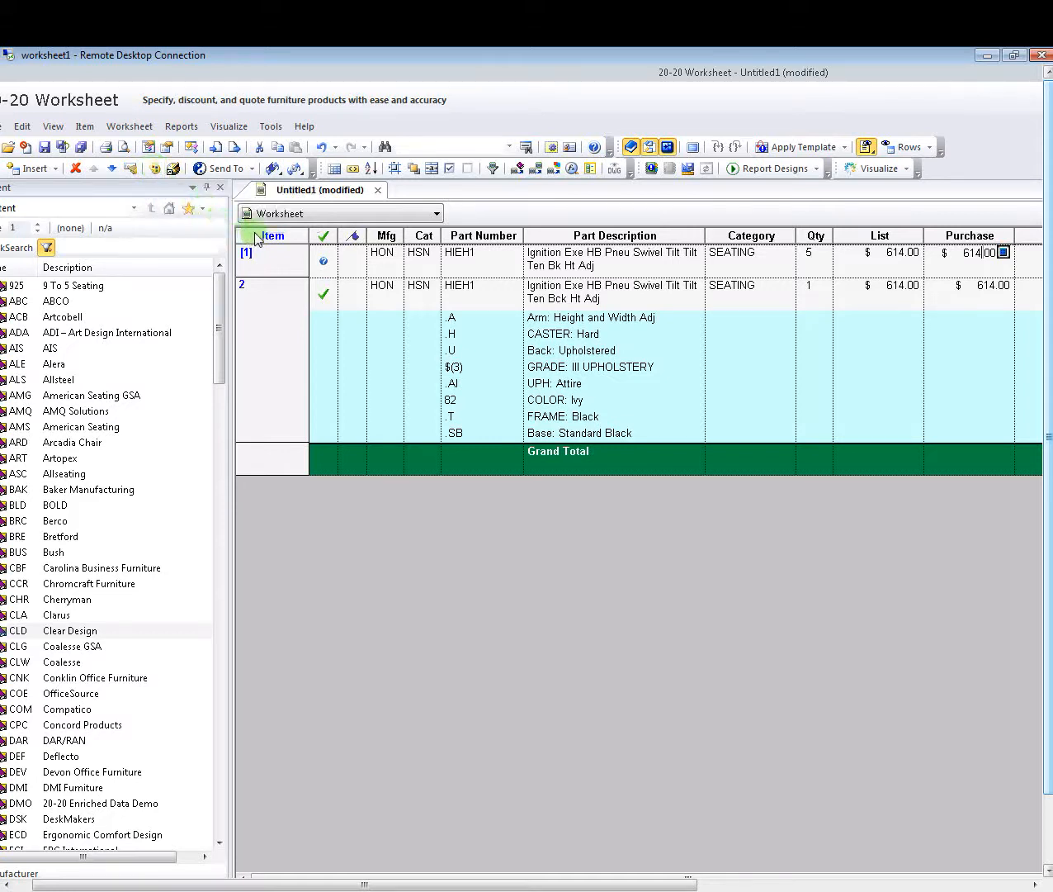
# - Add eight blank options, Option1 through Option8, to line 1 in Edit Options and Attributes
pyautogui.rightClick(325, 262)
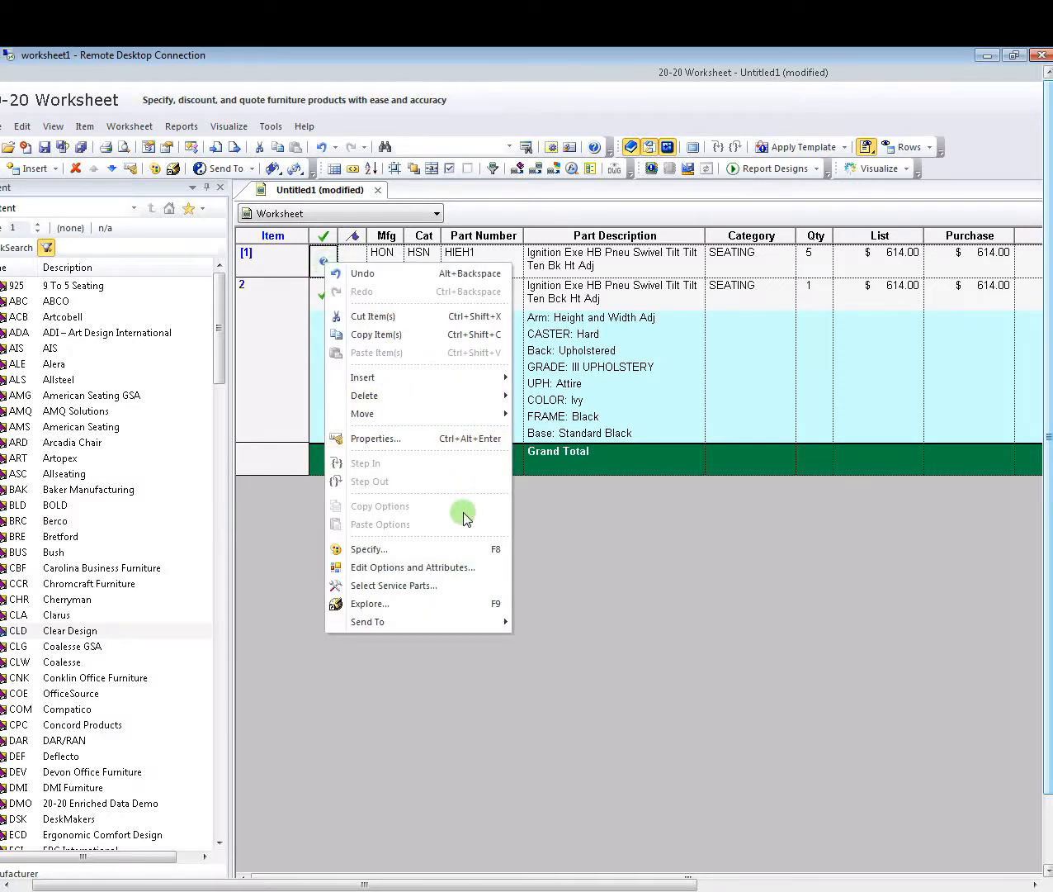
pyautogui.click(451, 568)
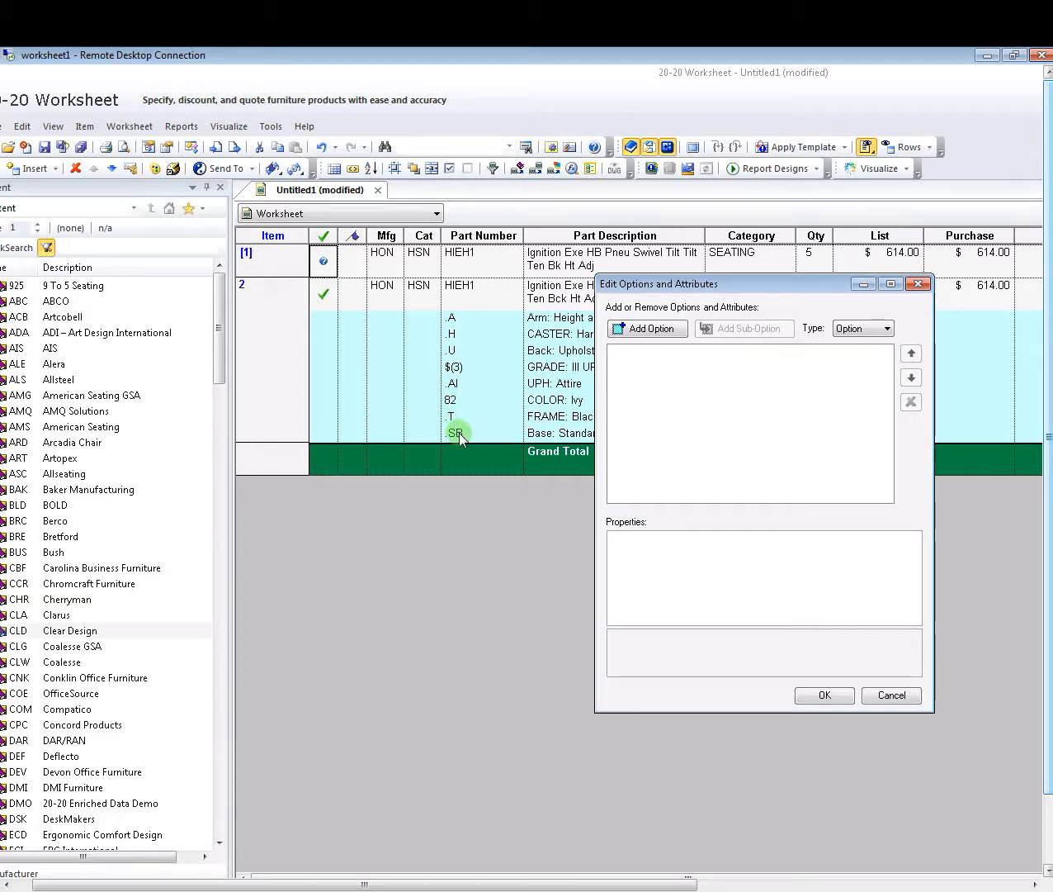
pyautogui.click(640, 329)
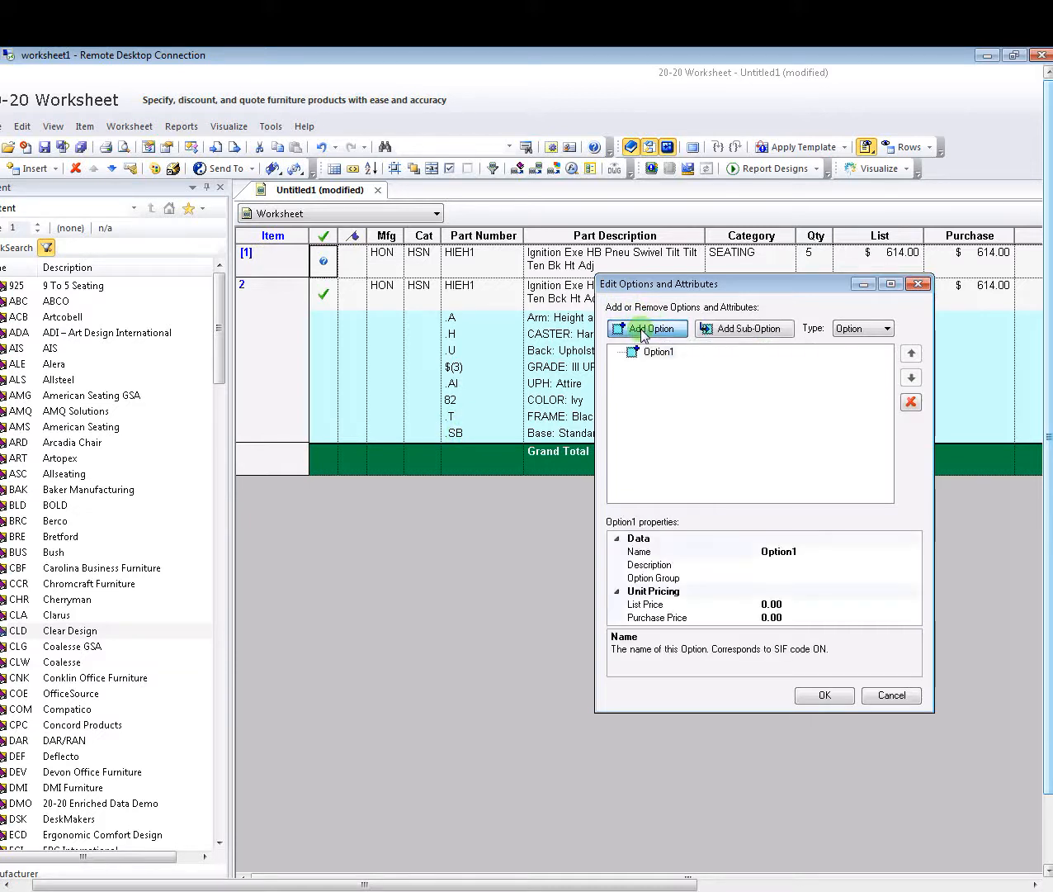
pyautogui.click(641, 330)
pyautogui.click(641, 330)
pyautogui.click(641, 330)
pyautogui.click(641, 329)
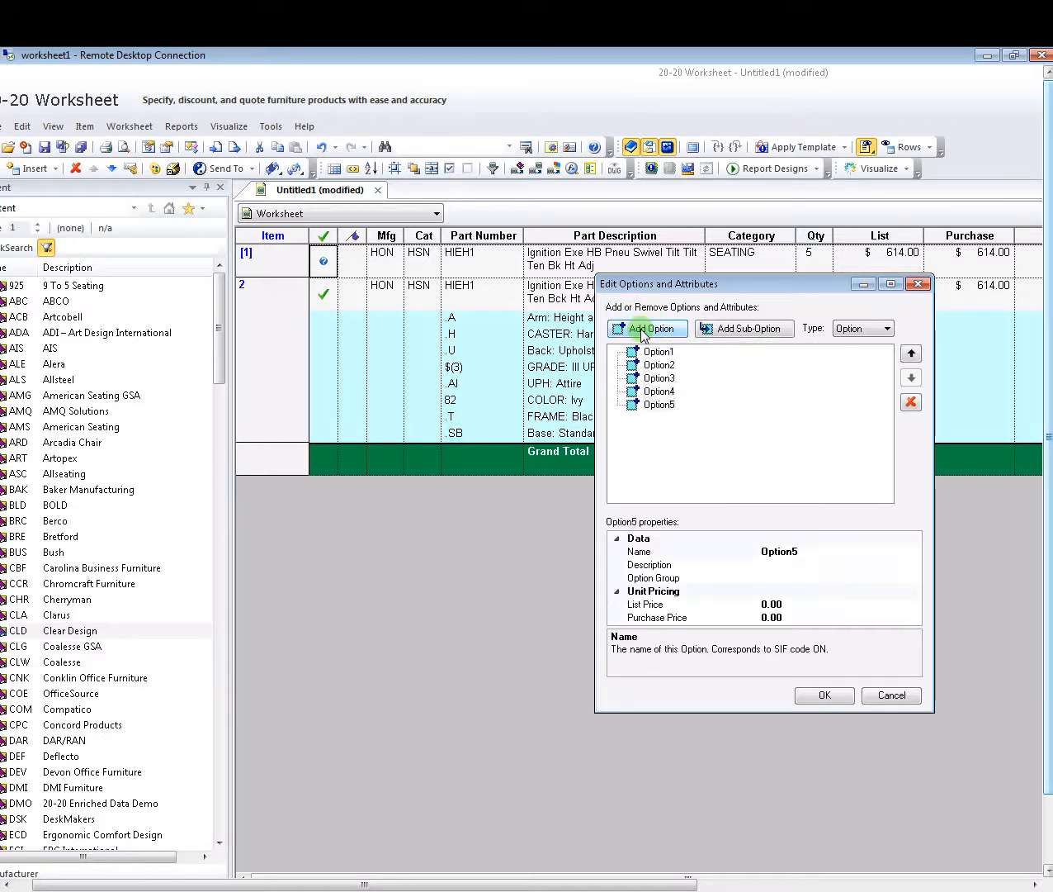
pyautogui.click(640, 329)
pyautogui.click(641, 329)
pyautogui.click(641, 330)
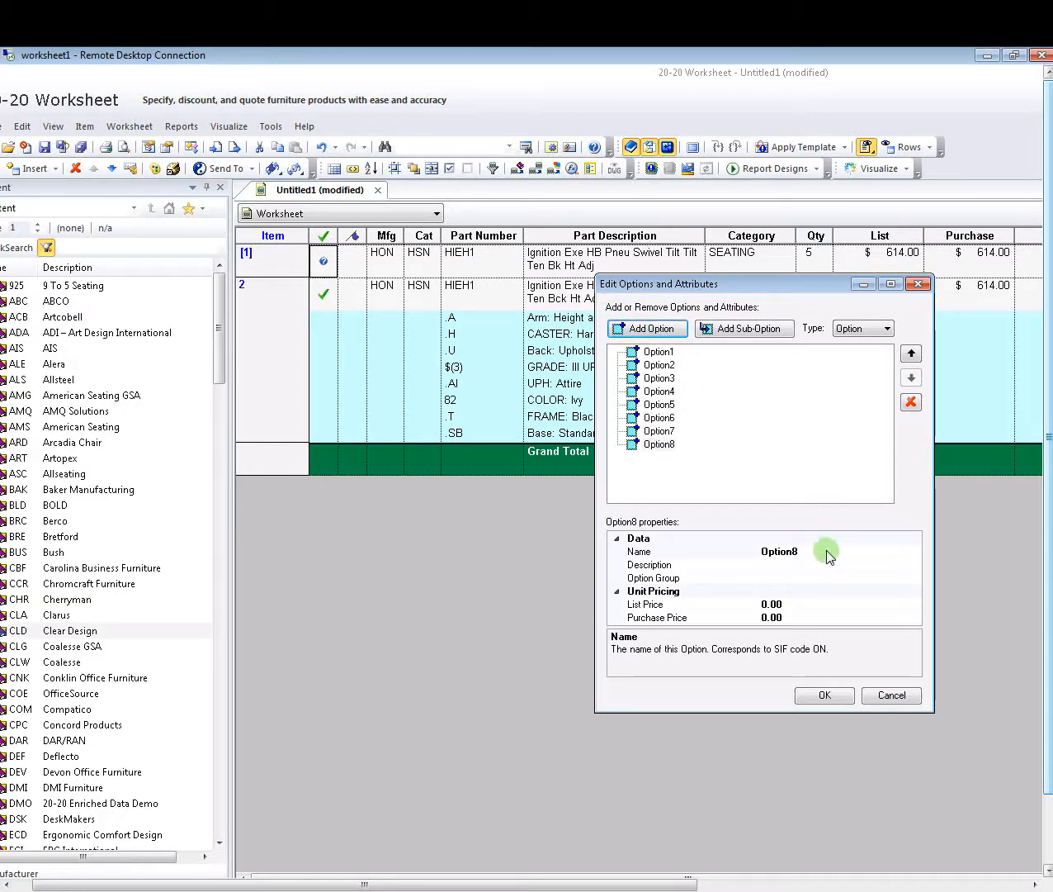
pyautogui.click(838, 697)
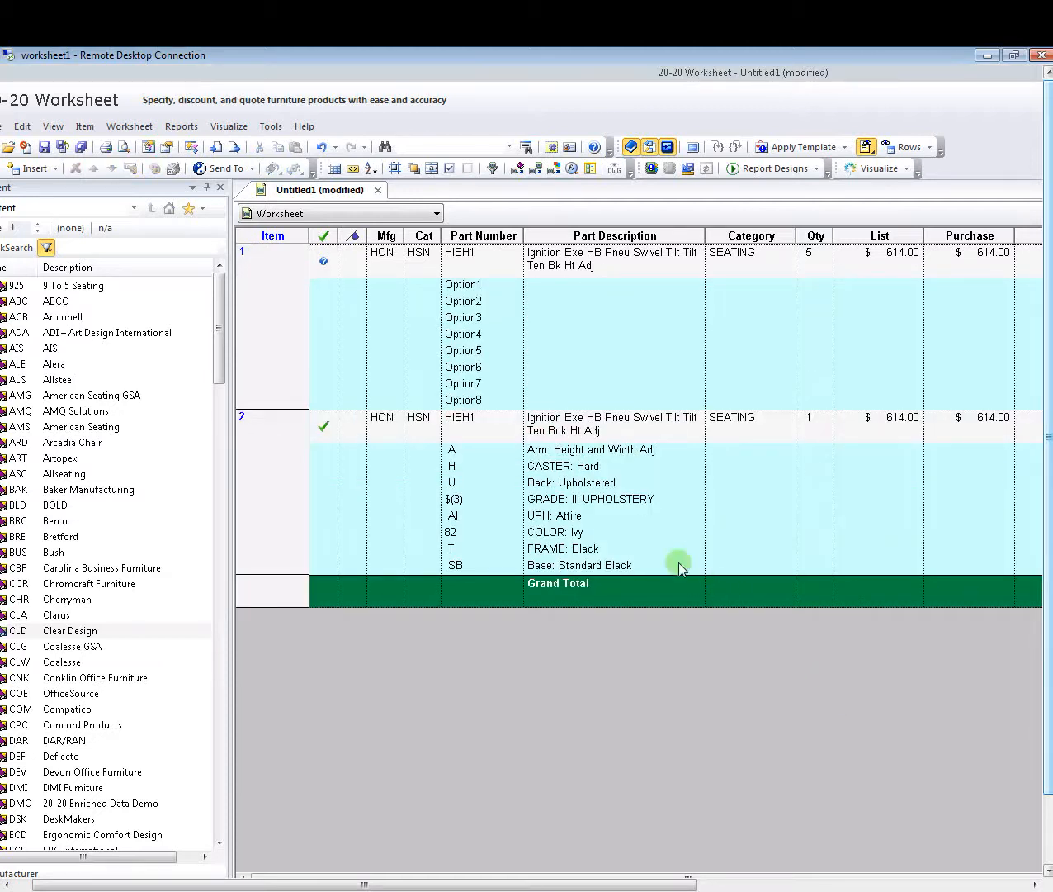
# - Replace Option1 with code .A described as 'Arm: Height and Width Adj'
pyautogui.rightClick(325, 264)
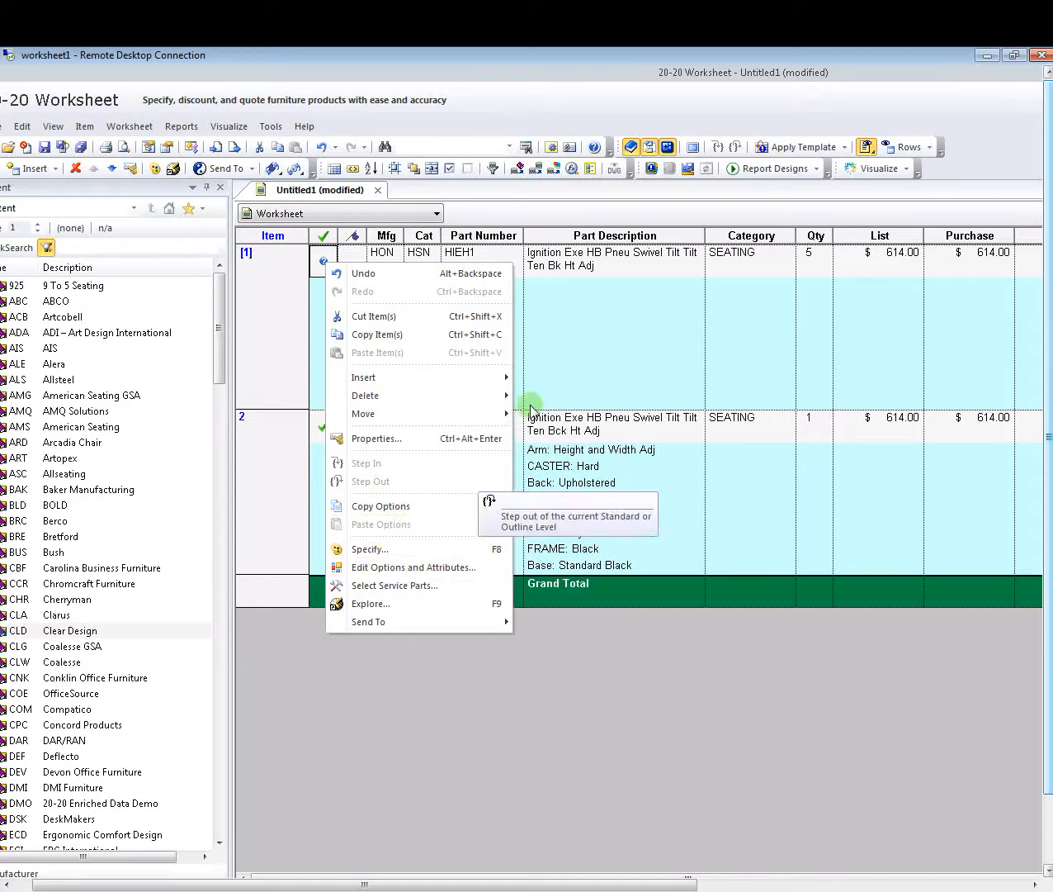
pyautogui.click(615, 286)
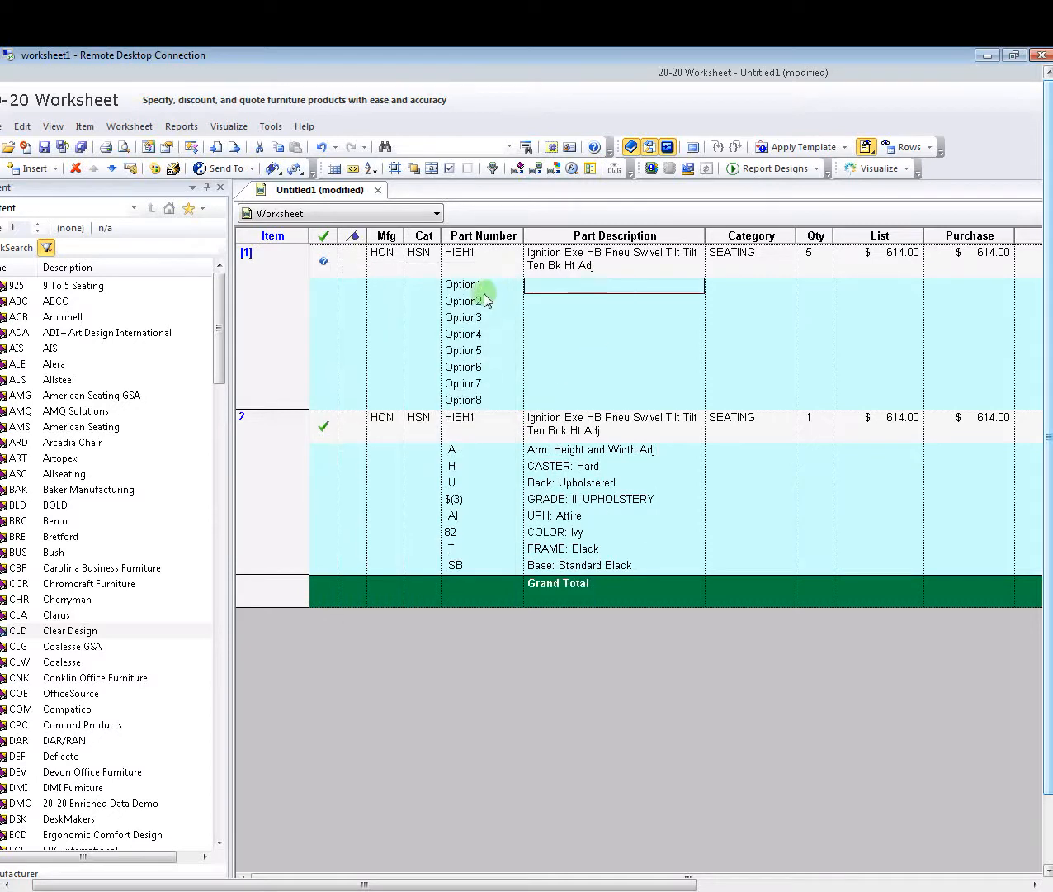
pyautogui.click(449, 306)
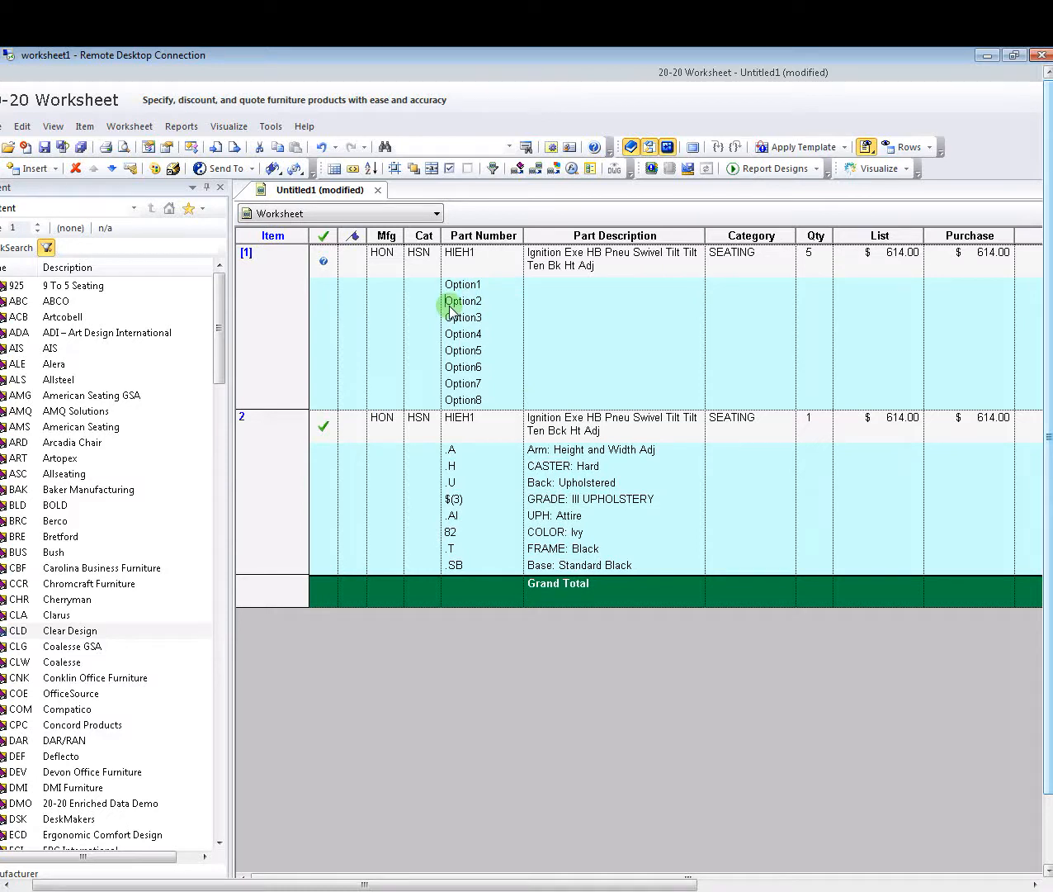
pyautogui.click(471, 287)
pyautogui.click(486, 292)
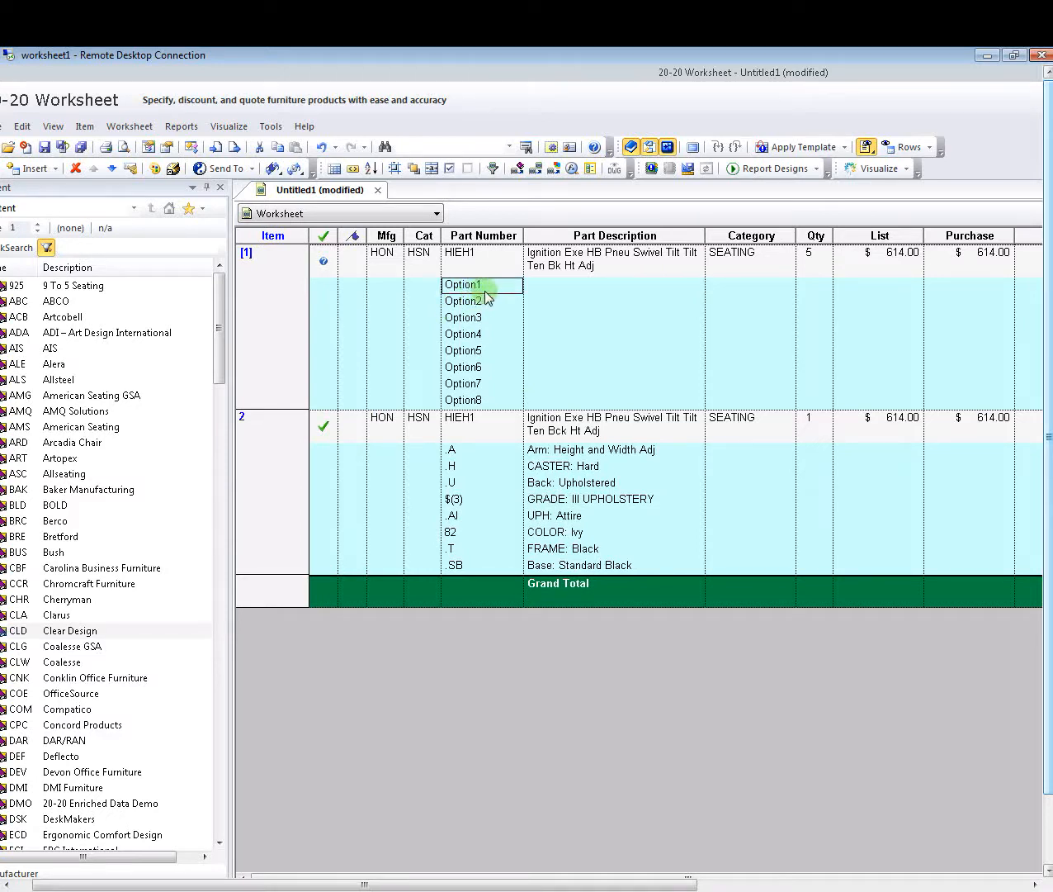
pyautogui.click(492, 285)
pyautogui.moveTo(492, 286); pyautogui.dragTo(408, 285)
pyautogui.press('BackSpace')
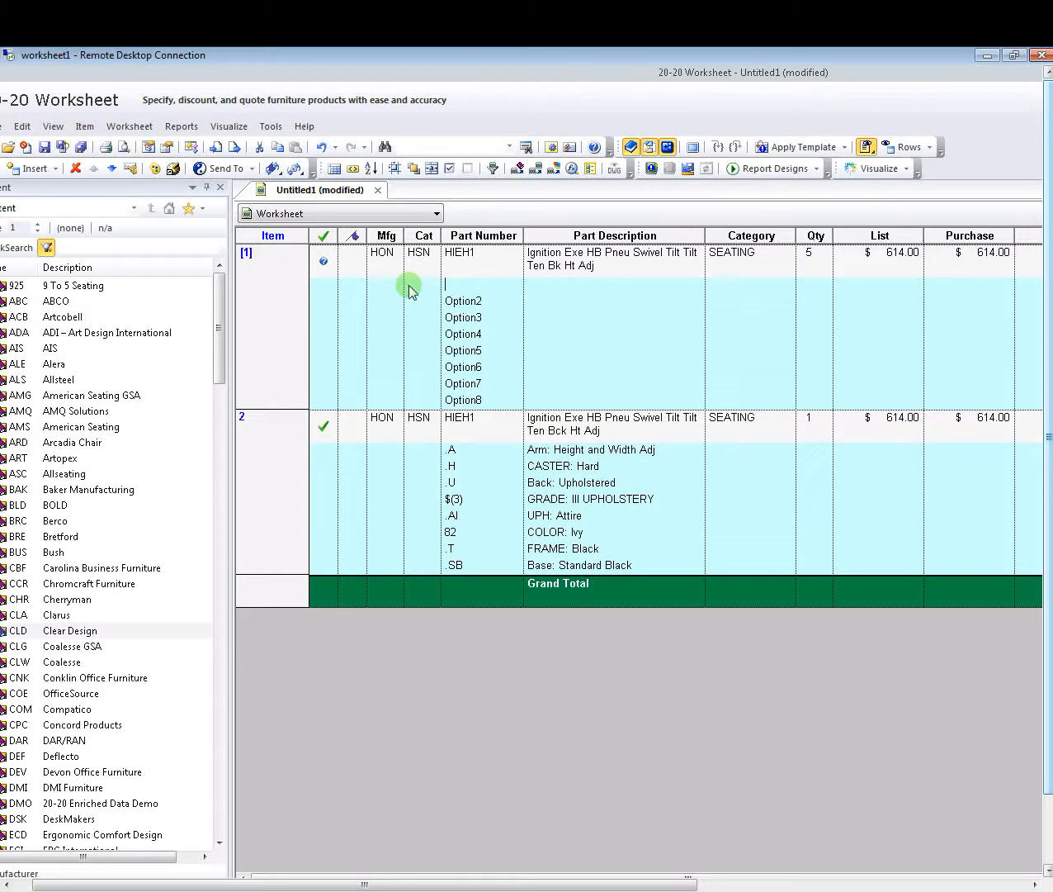
pyautogui.write('.A')
pyautogui.press('Tab')
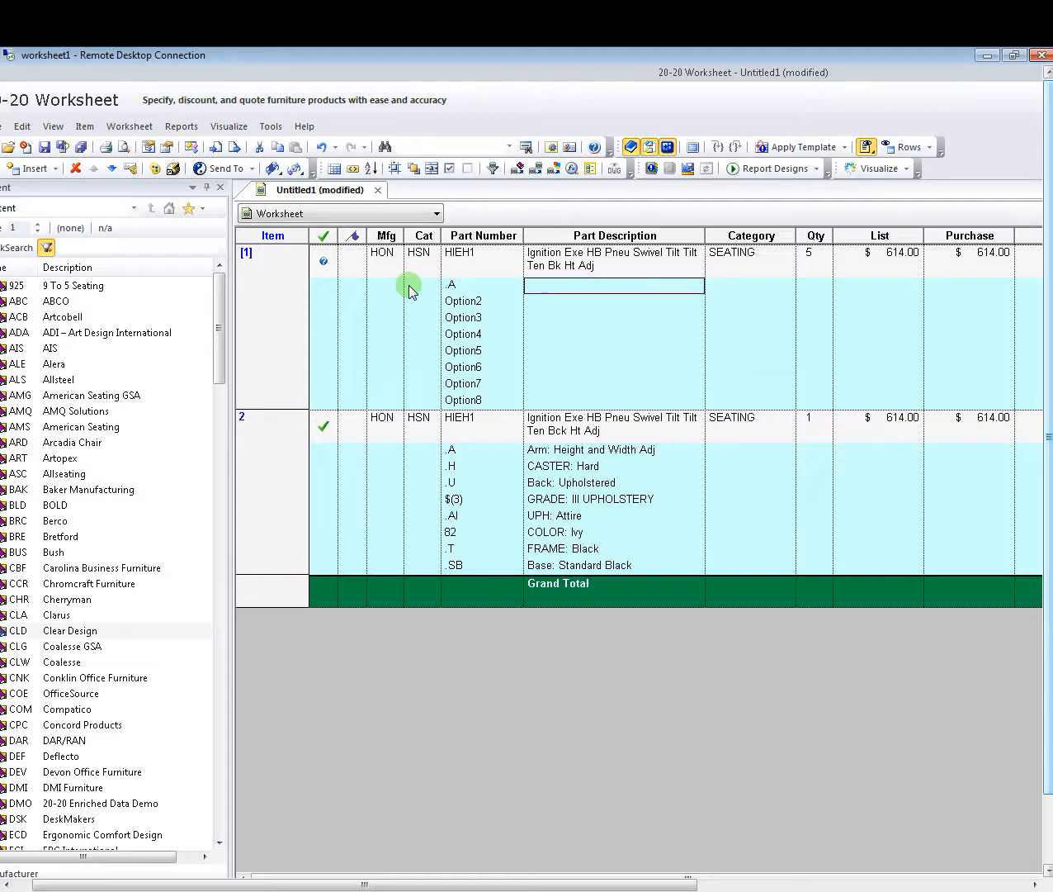
pyautogui.write('Arm: ')
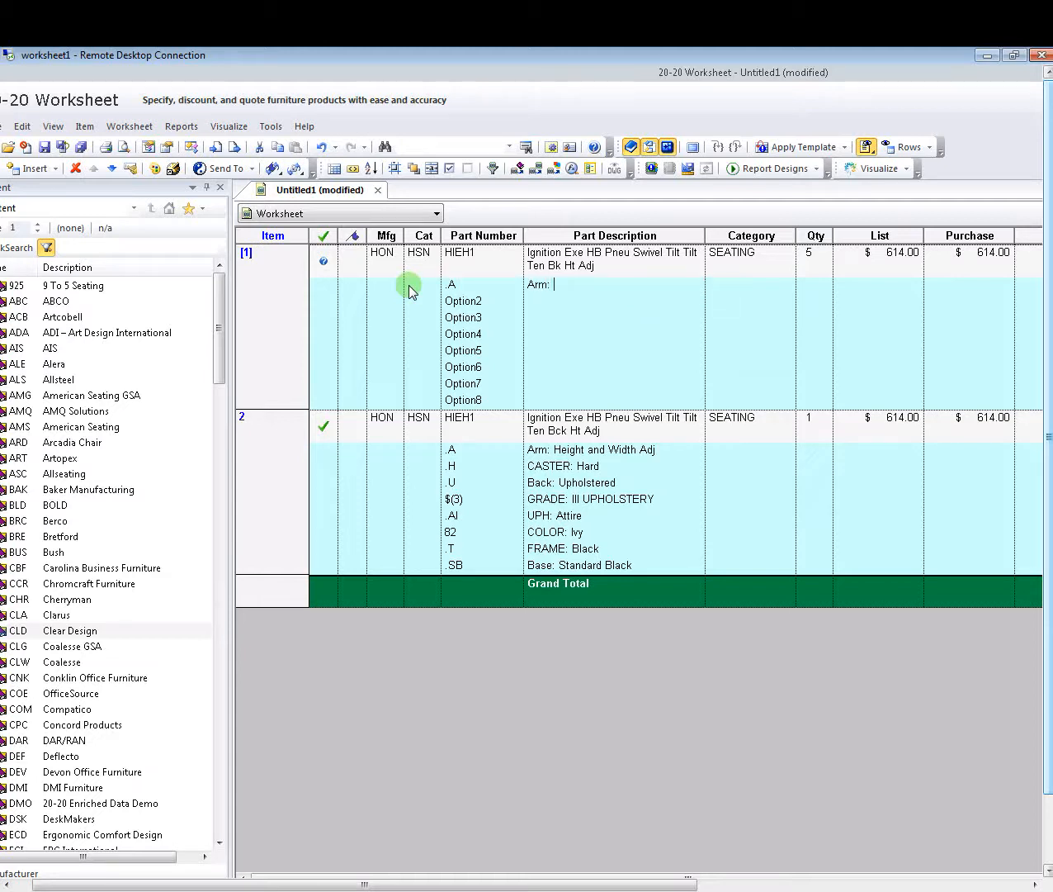
pyautogui.write('Height and Width Adj')
pyautogui.press('Return')
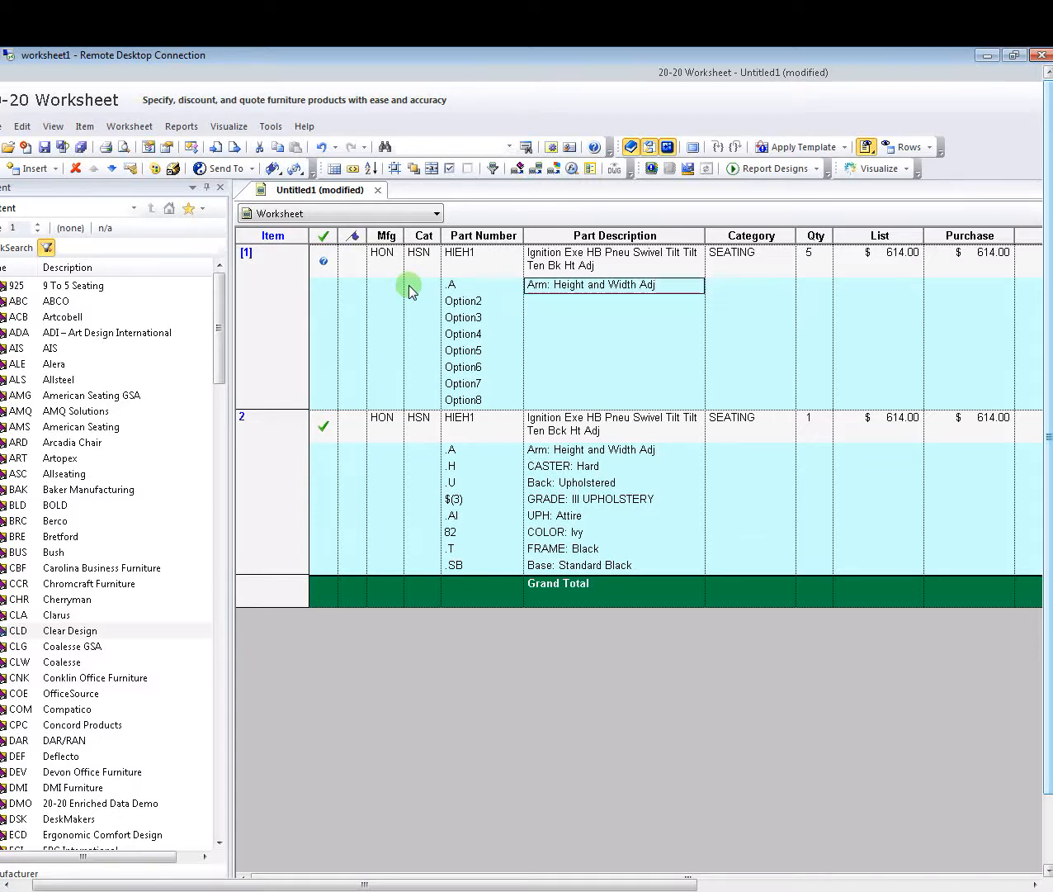
# - Change Option2 to .H 'CASTER: Hard' and Option3 to .U 'Back: Upholstered'
pyautogui.doubleClick(482, 303)
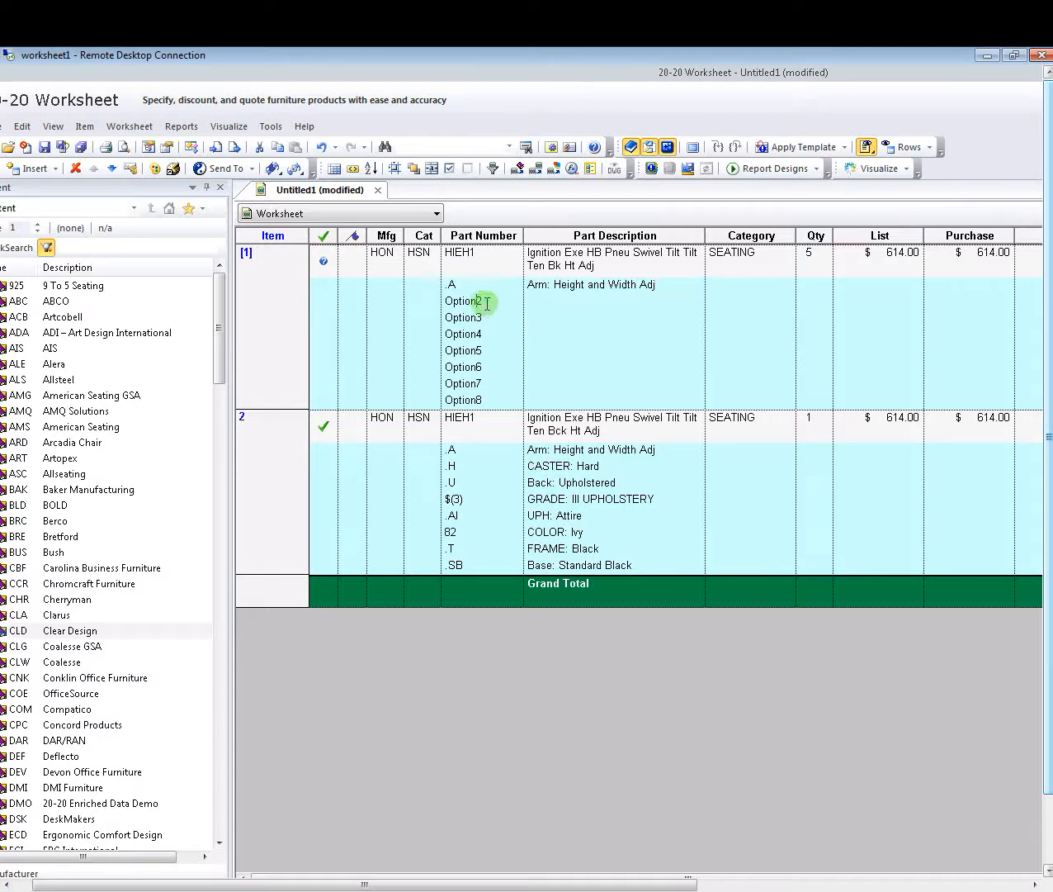
pyautogui.moveTo(488, 301); pyautogui.dragTo(414, 293)
pyautogui.write('.H')
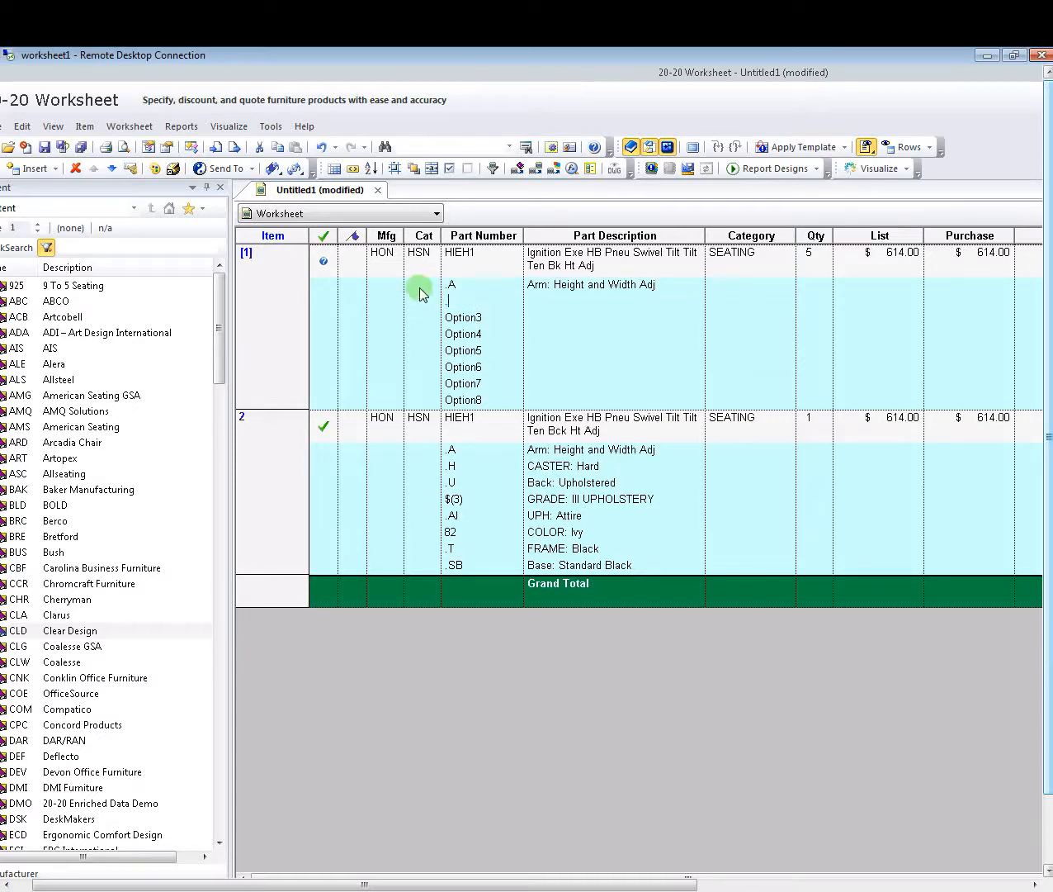
pyautogui.press('Tab')
pyautogui.write('CASTER: Hard')
pyautogui.press('BackSpace')
pyautogui.press('BackSpace')
pyautogui.write('rd')
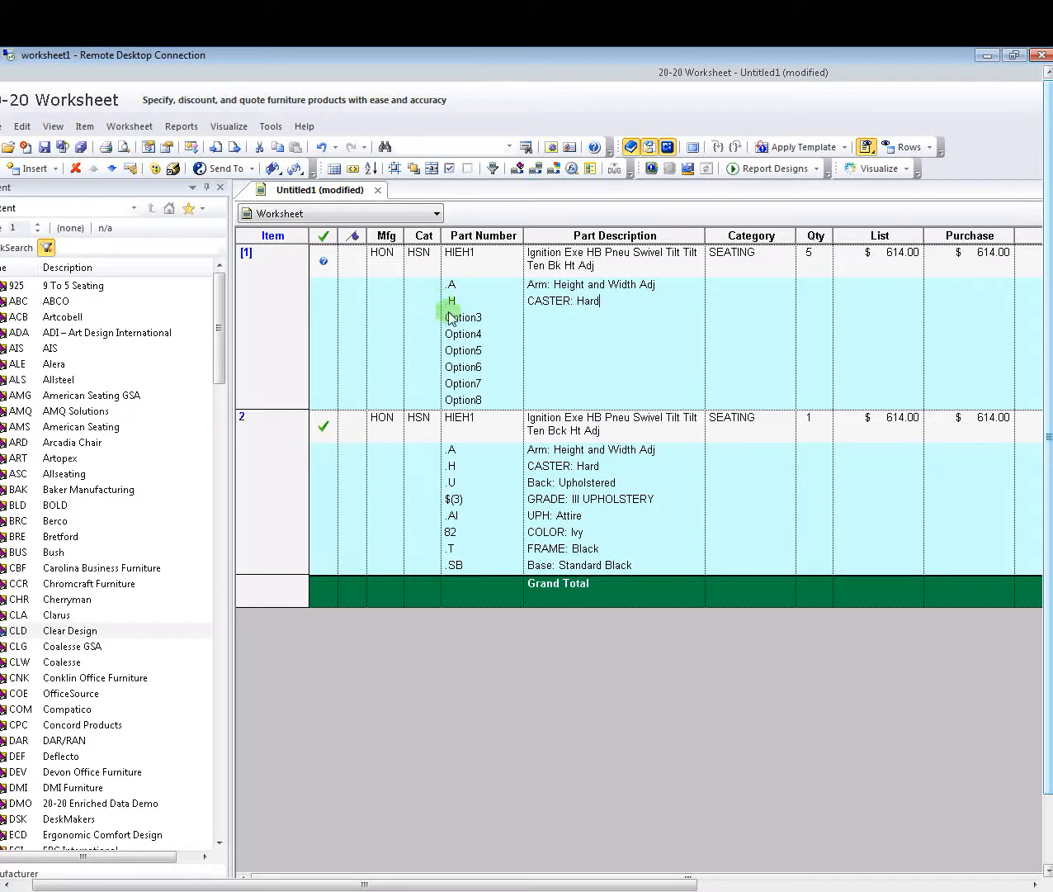
pyautogui.click(474, 317)
pyautogui.moveTo(493, 321); pyautogui.dragTo(434, 322)
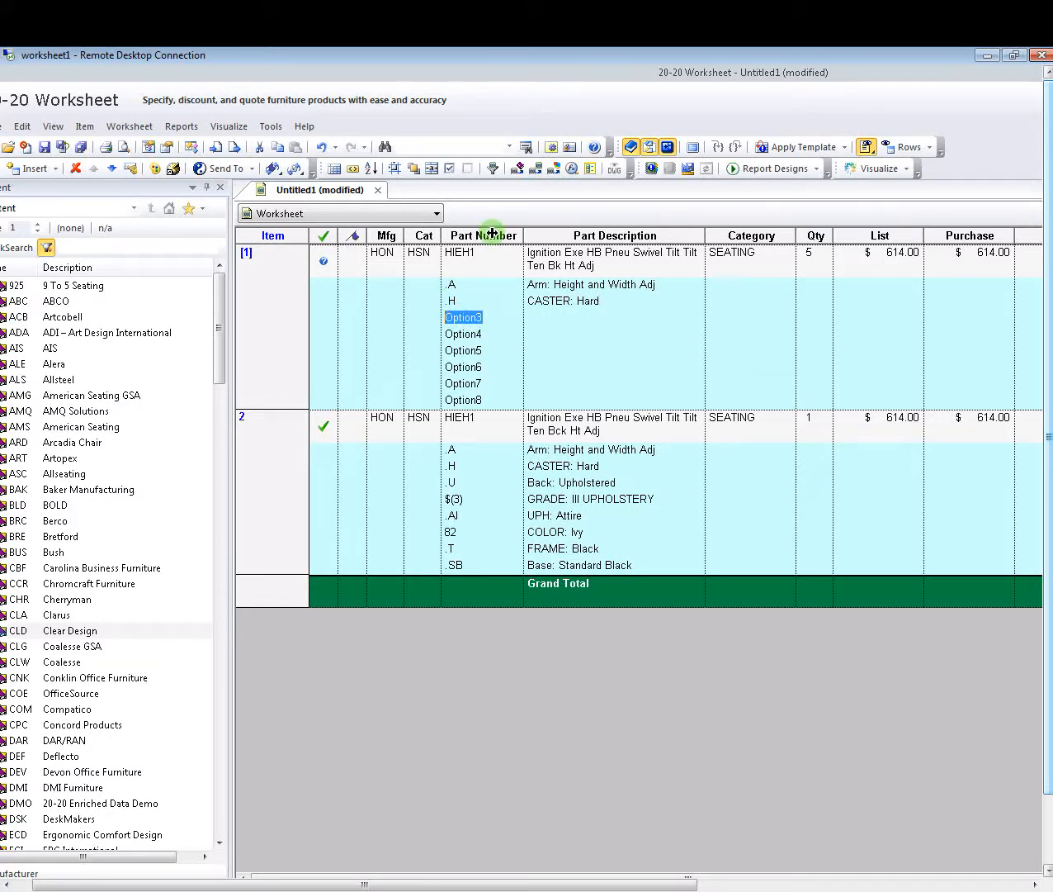
pyautogui.write('.U')
pyautogui.press('Tab')
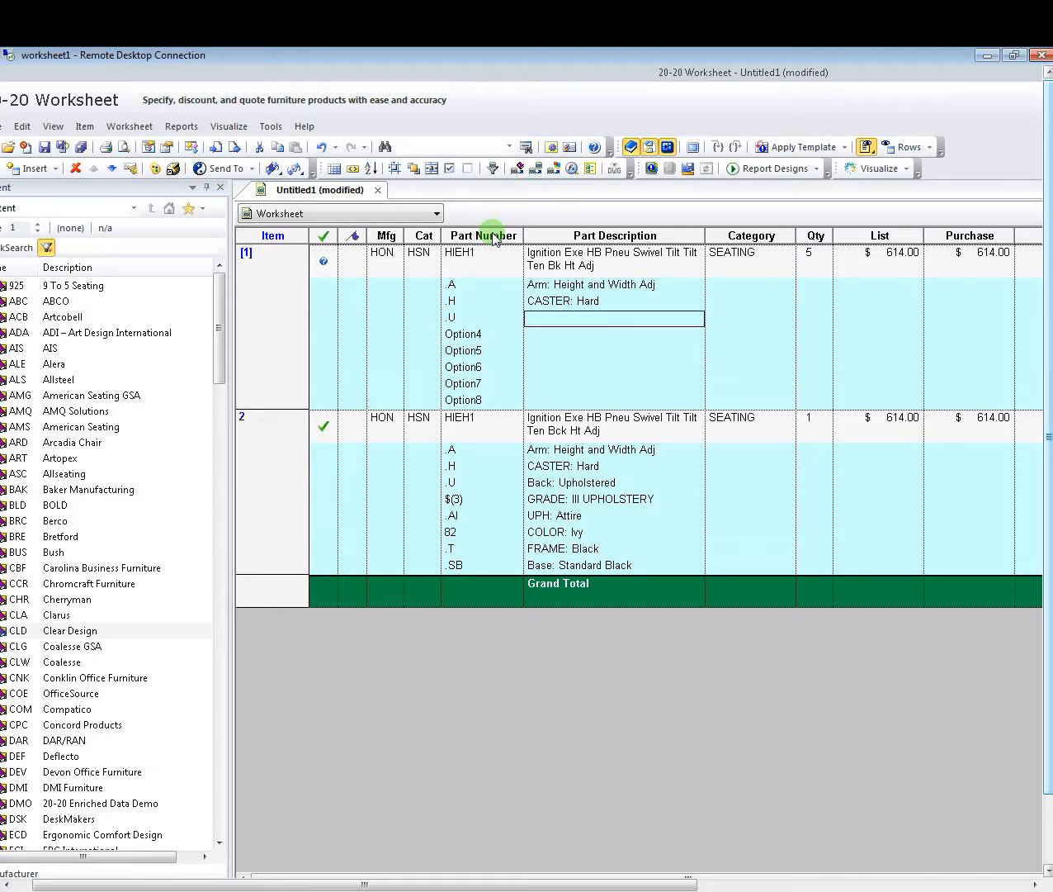
pyautogui.write('Back: U')
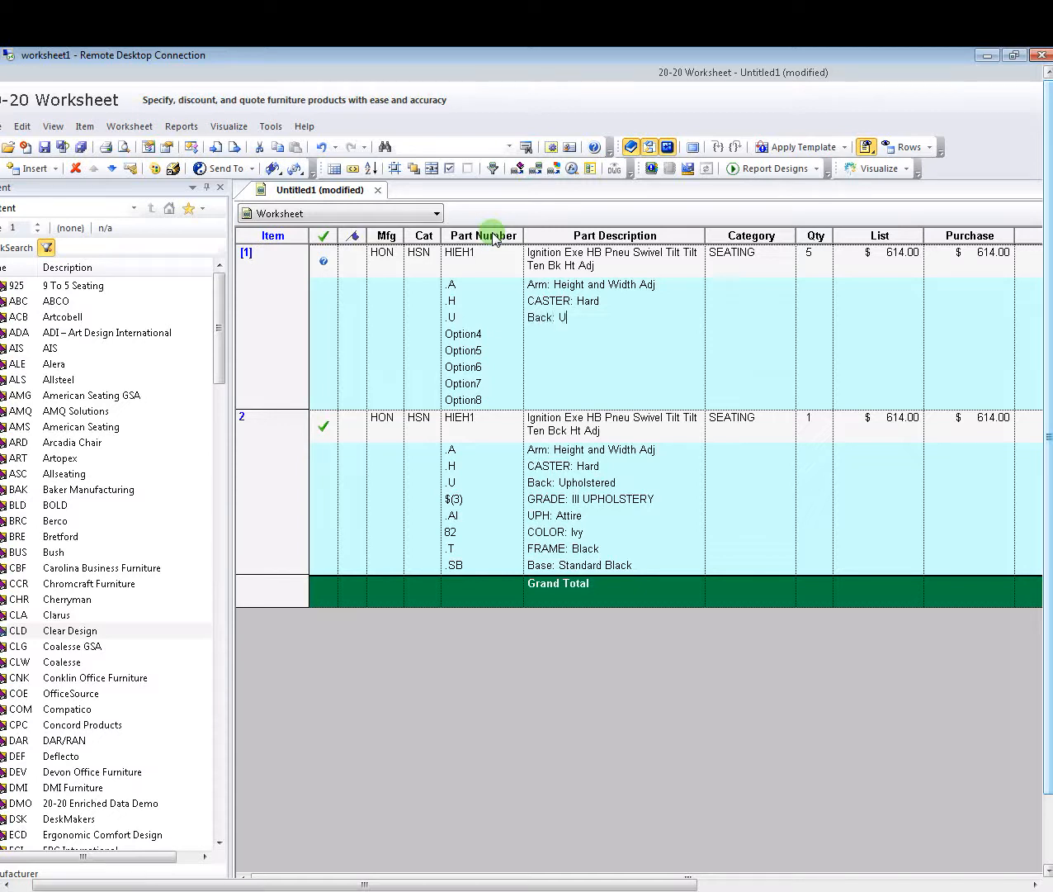
pyautogui.write('pholstered')
# - Replace the Option4 placeholder with the grade code $(3)
pyautogui.click(472, 334)
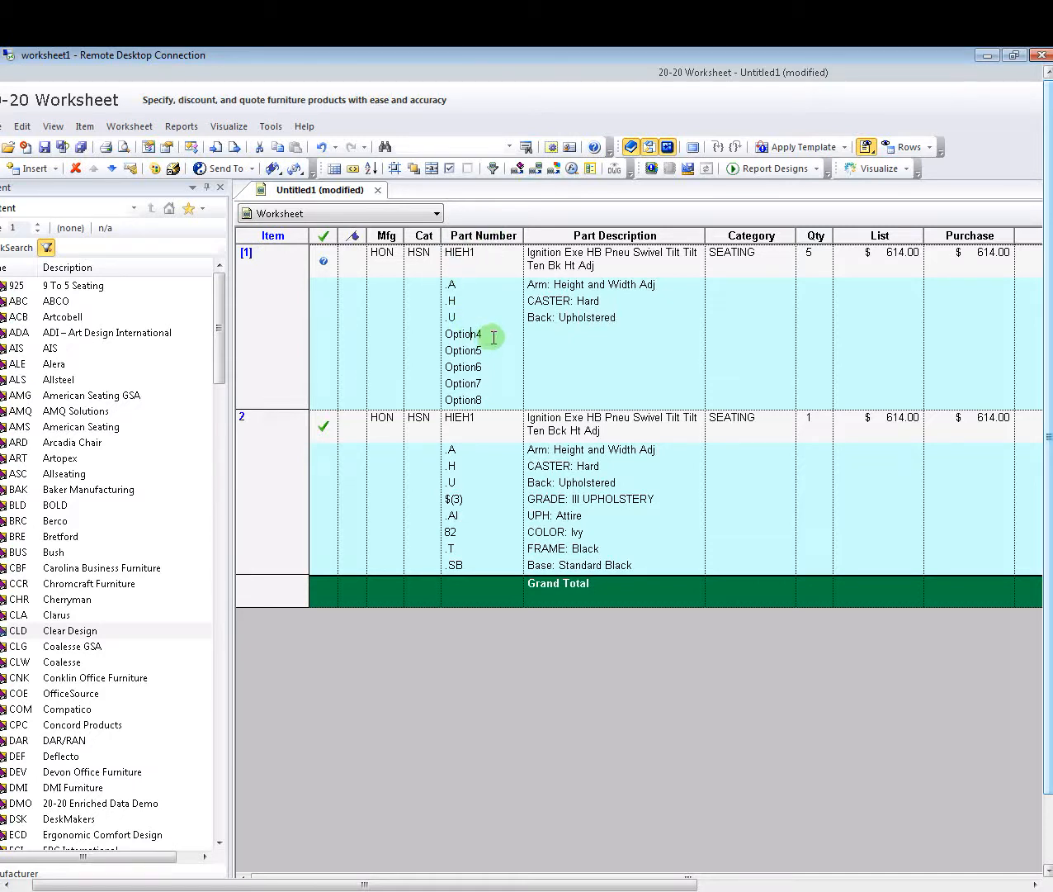
pyautogui.moveTo(499, 337); pyautogui.dragTo(435, 338)
pyautogui.press('BackSpace')
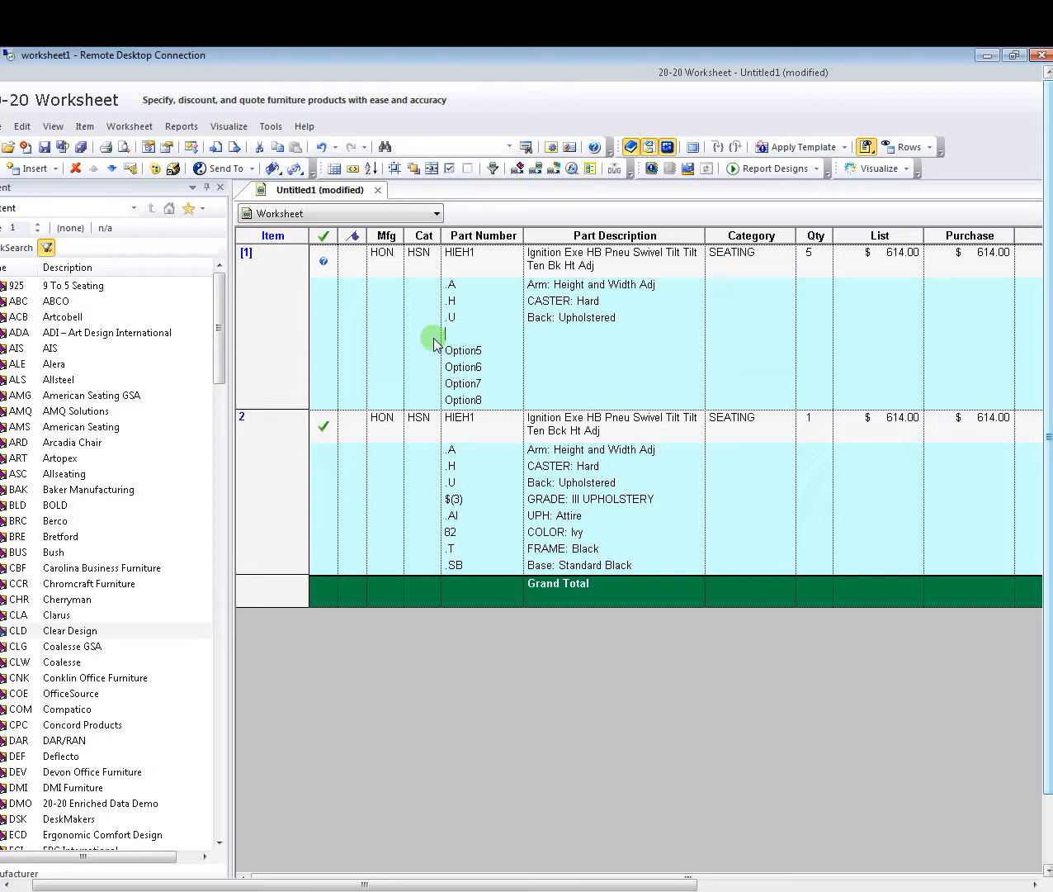
pyautogui.write('$')
pyautogui.write('93)')
pyautogui.press('BackSpace')
pyautogui.press('BackSpace')
# - Describe $(3) as GRADE III: UPHOLSTERY and change Option5 to code .AI
pyautogui.click(553, 334)
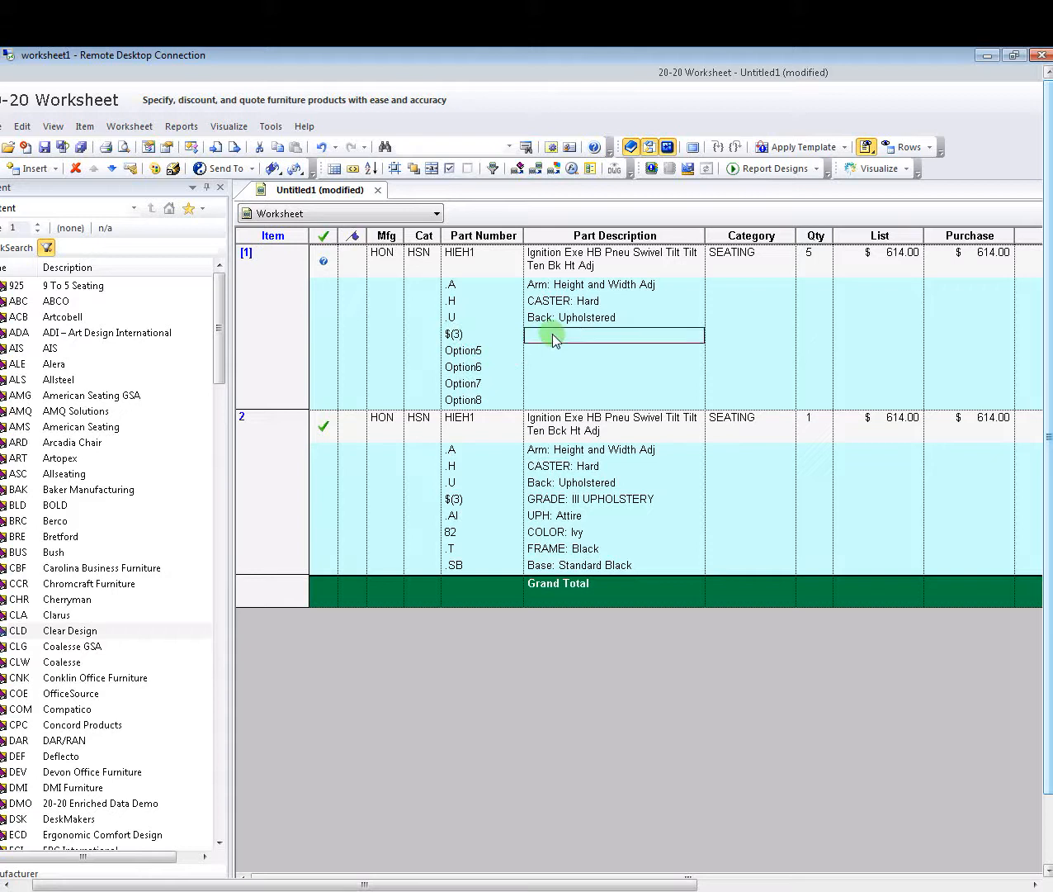
pyautogui.write('GRE')
pyautogui.write('DE')
pyautogui.write(' III: UPHOLSTERY')
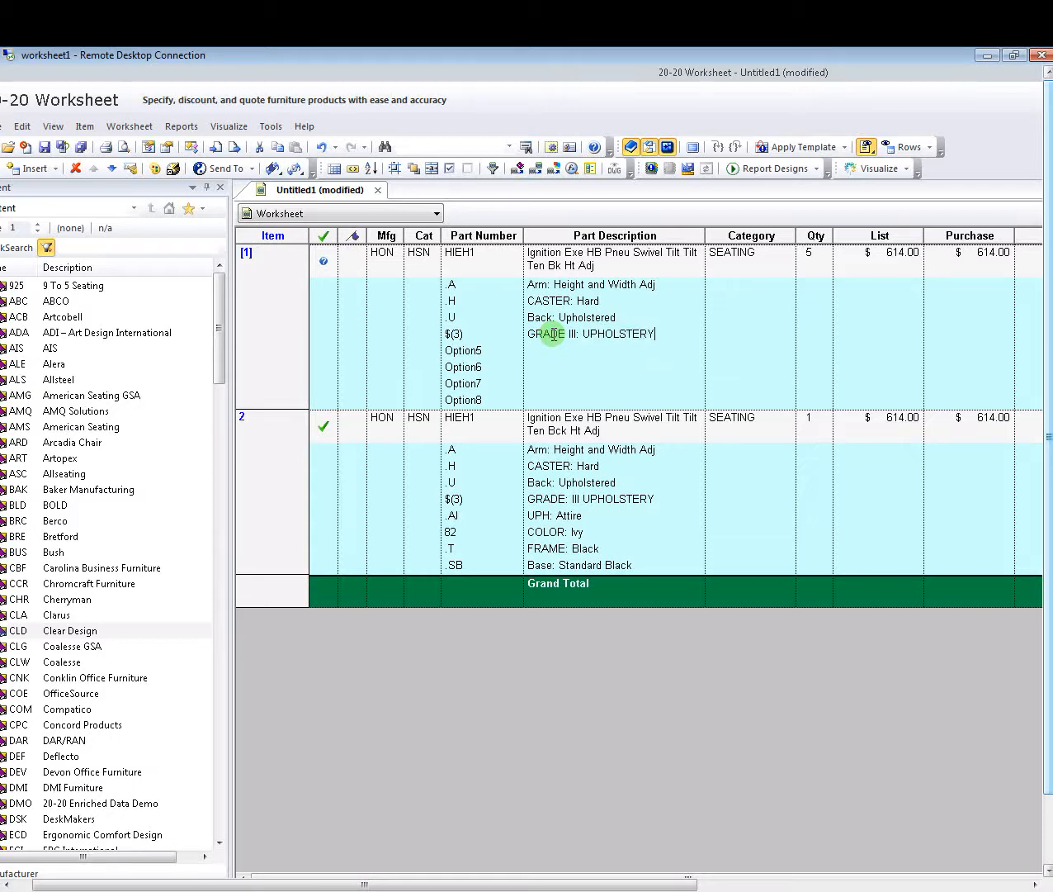
pyautogui.click(457, 350)
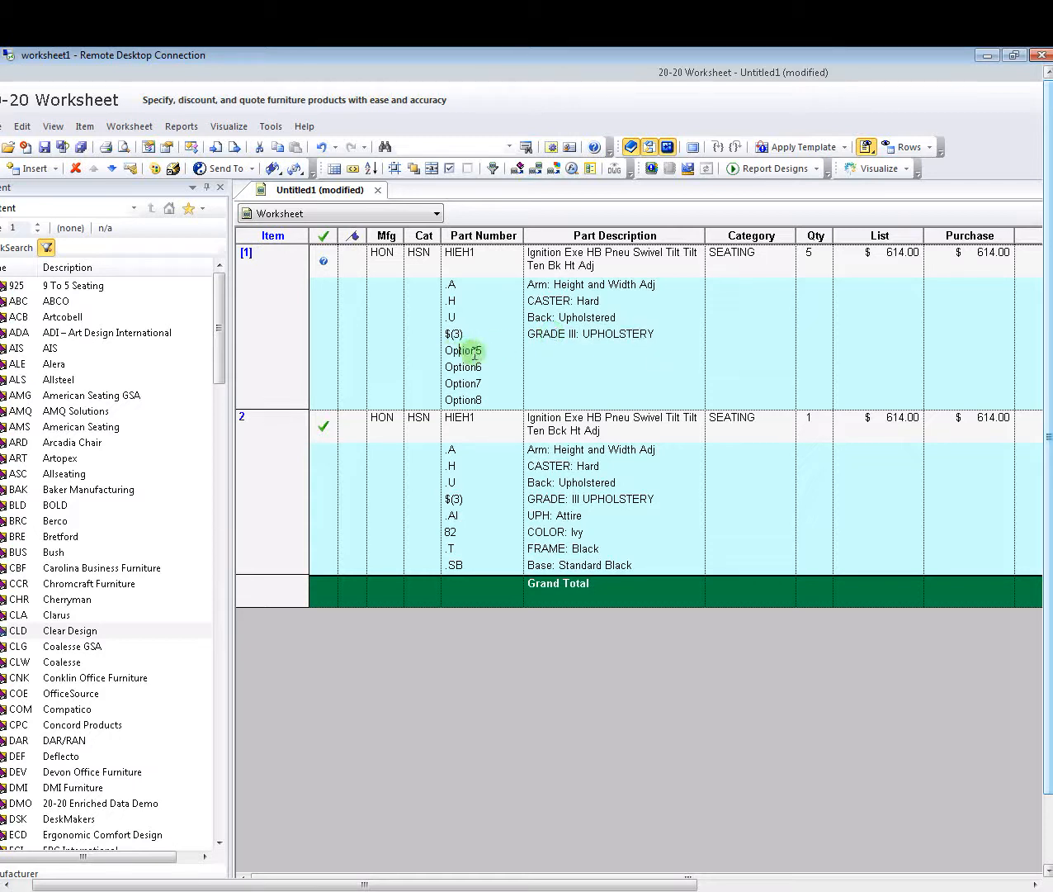
pyautogui.click(486, 353)
pyautogui.moveTo(486, 353); pyautogui.dragTo(425, 352)
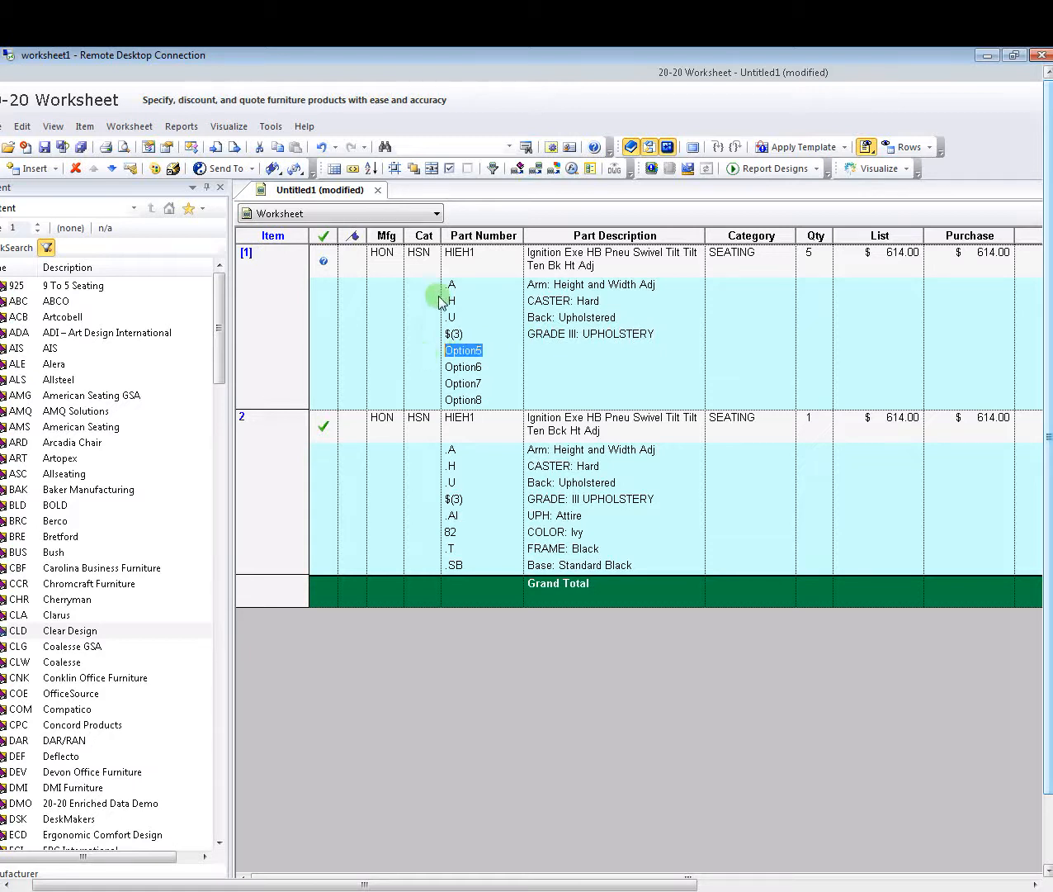
pyautogui.write('.AI')
pyautogui.press('Tab')
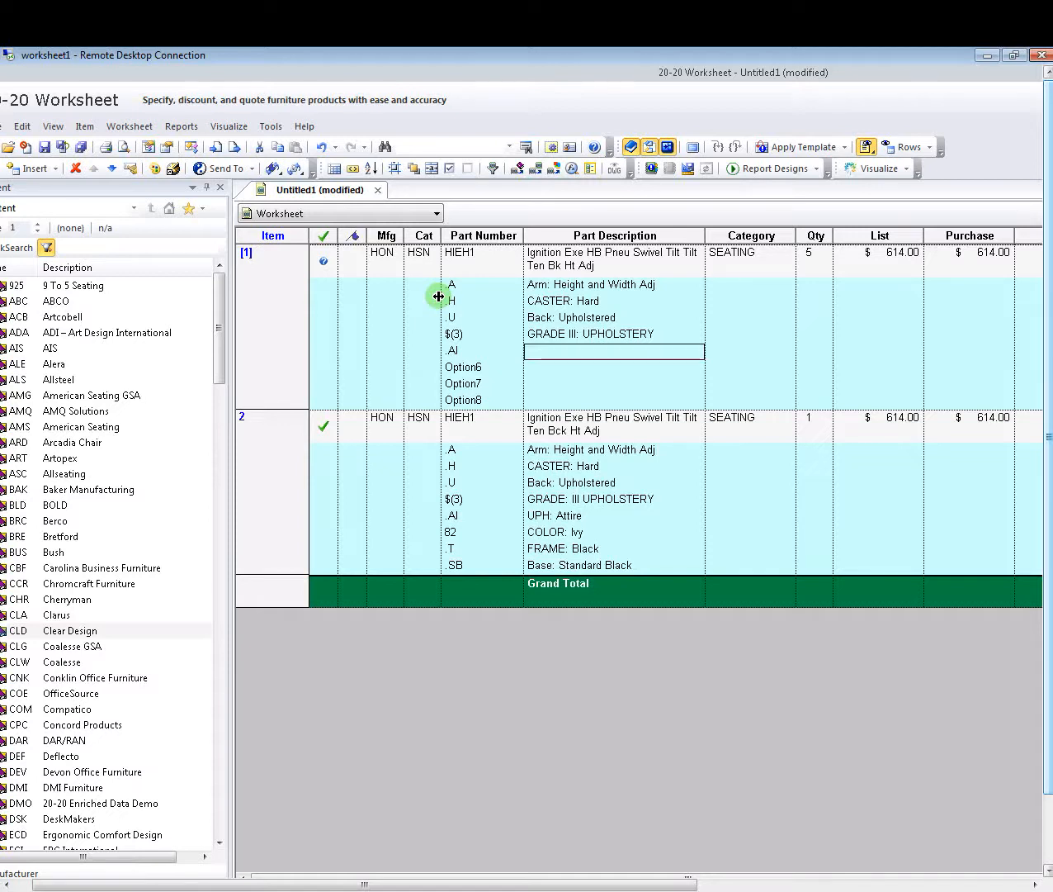
# - Give option .AI the description 'UPH: Attire'
pyautogui.click(472, 351)
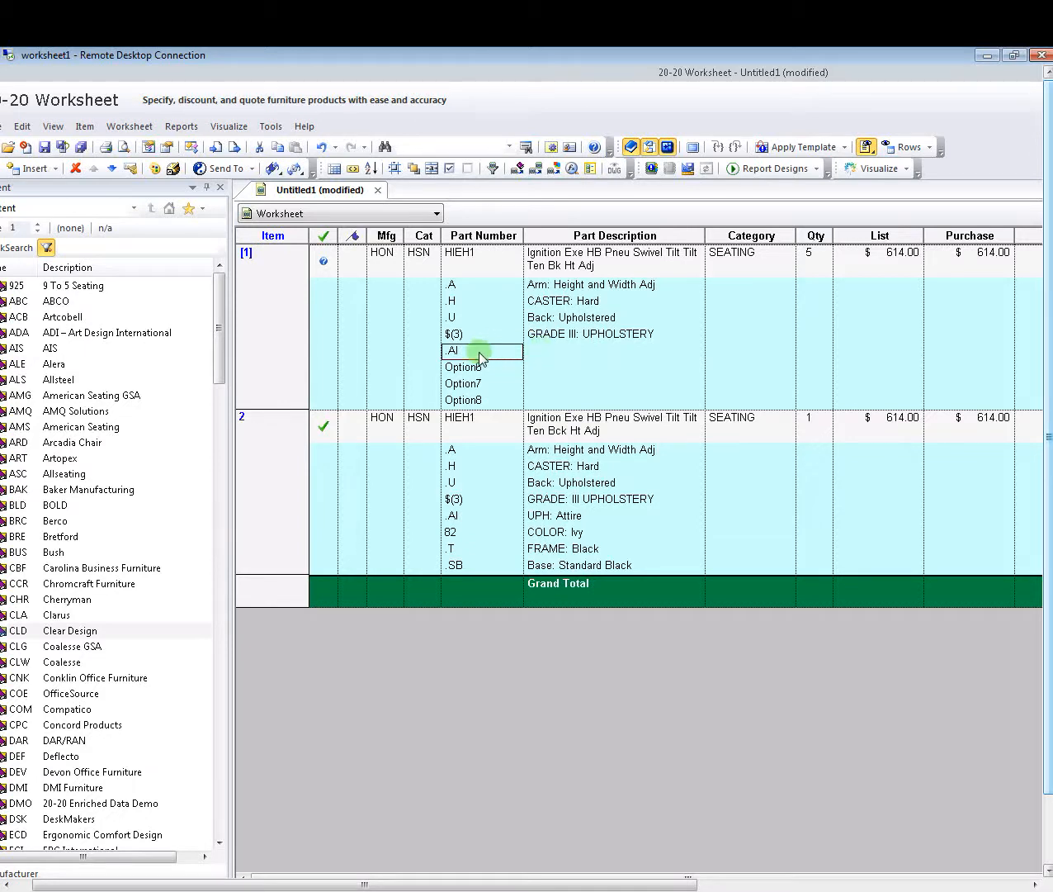
pyautogui.press('Tab')
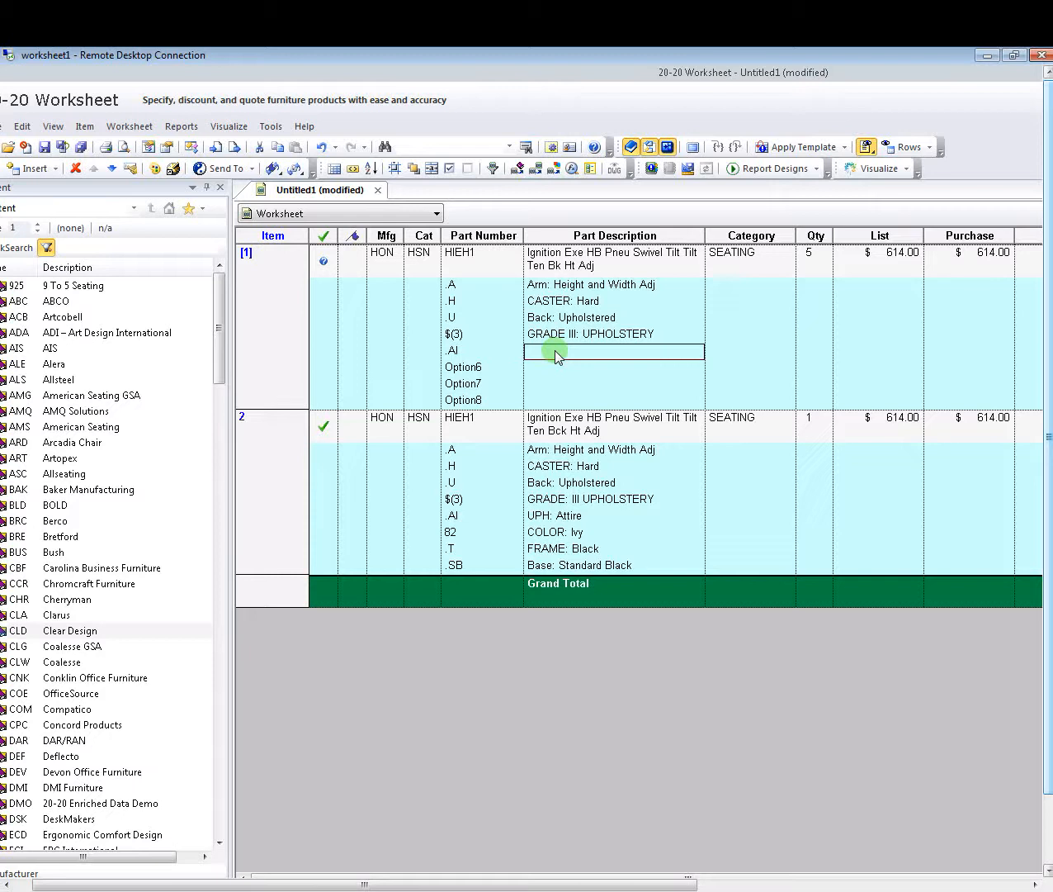
pyautogui.write('UPH: D')
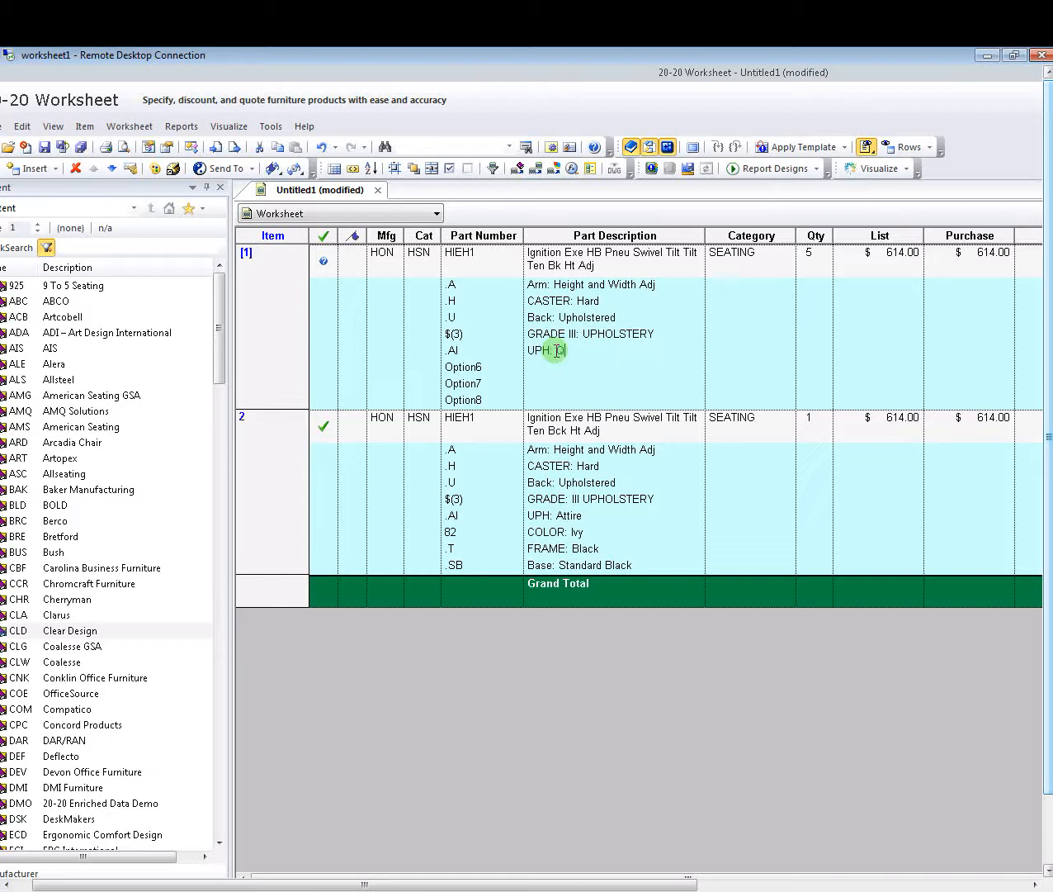
pyautogui.press('BackSpace')
pyautogui.write('Attire')
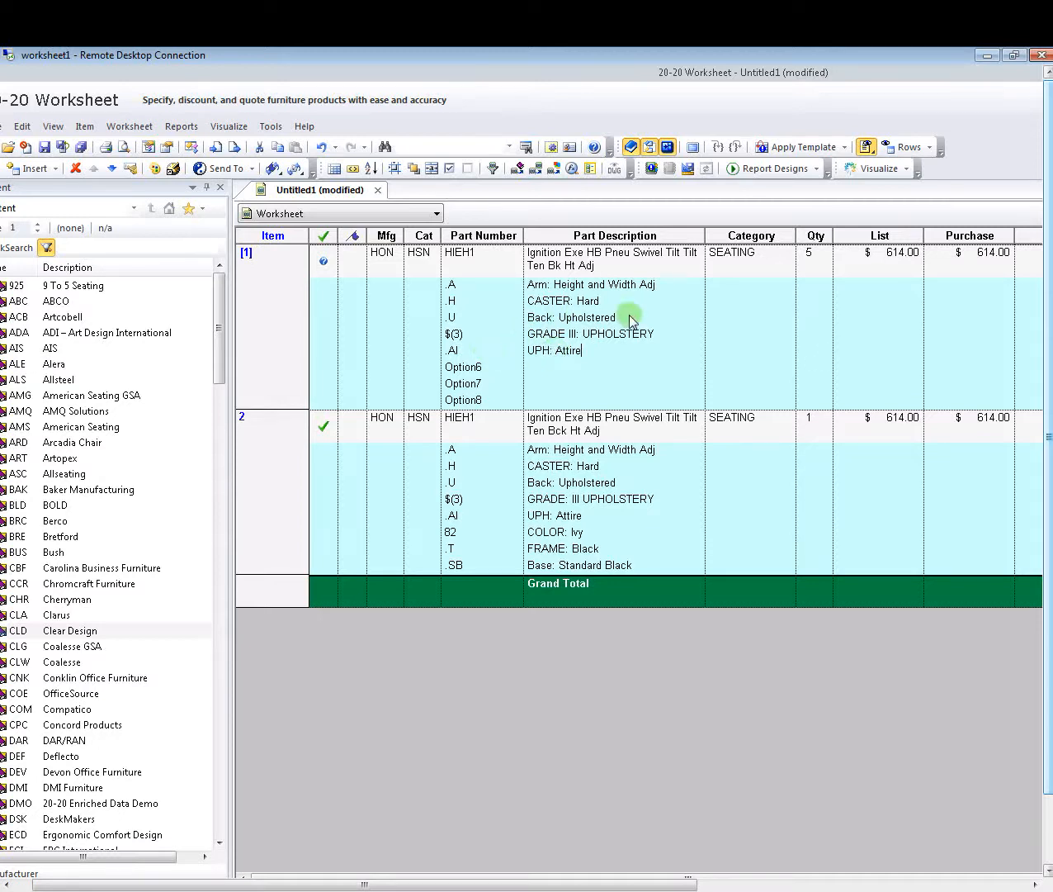
pyautogui.click(491, 370)
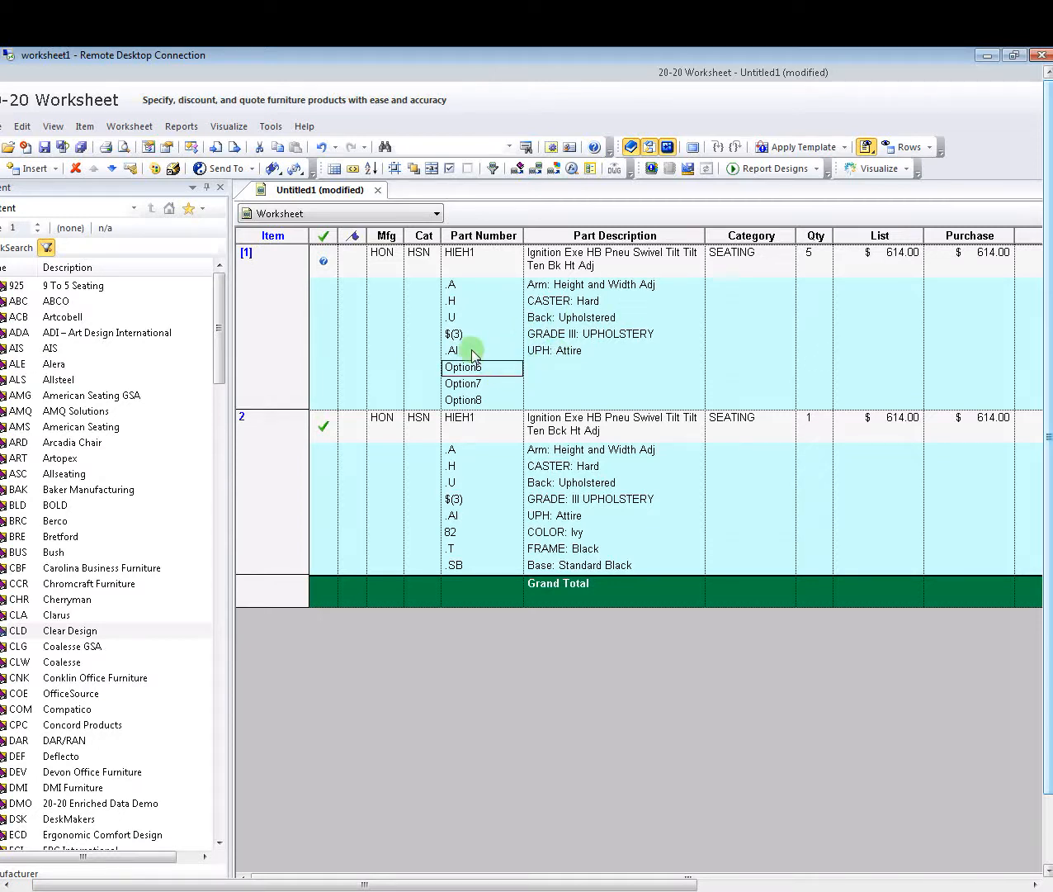
# - Replace Option6 with code 82 described as 'COLOR: Ivy'
pyautogui.click(486, 365)
pyautogui.click(488, 356)
pyautogui.click(486, 368)
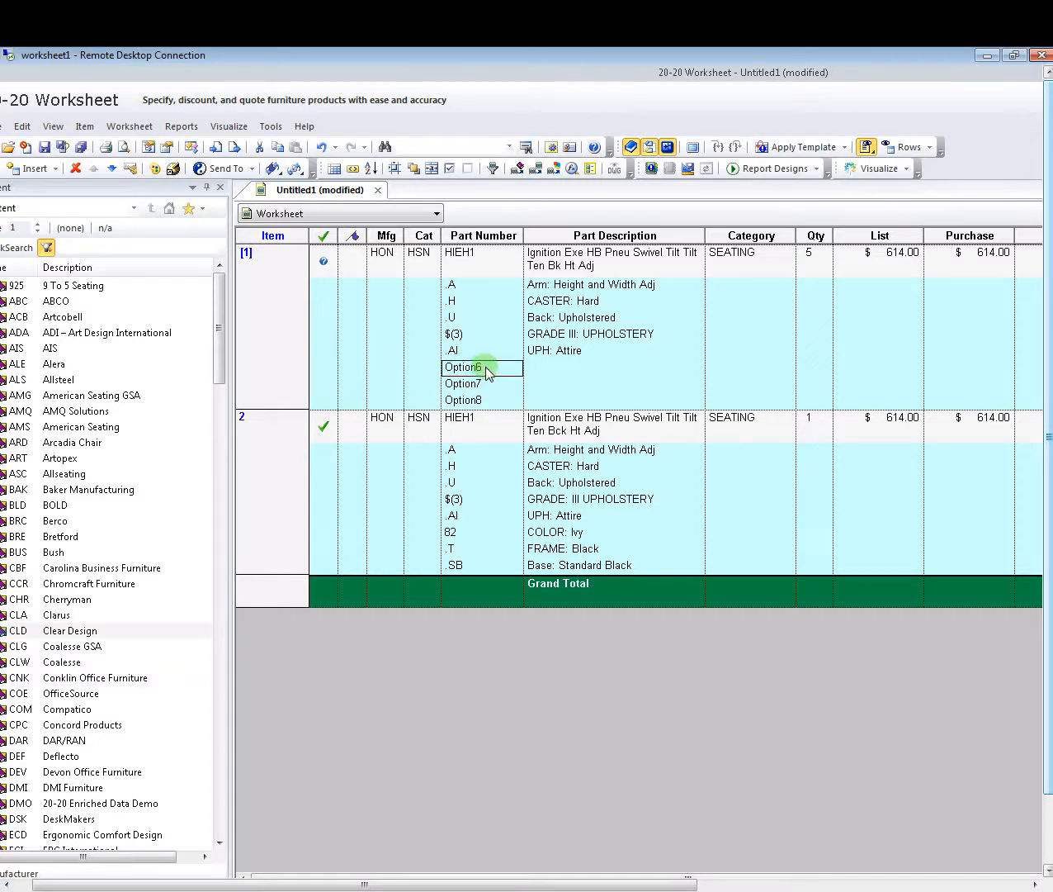
pyautogui.click(501, 366)
pyautogui.press('BackSpace')
pyautogui.press('BackSpace')
pyautogui.press('BackSpace')
pyautogui.press('BackSpace')
pyautogui.press('BackSpace')
pyautogui.press('BackSpace')
pyautogui.press('BackSpace')
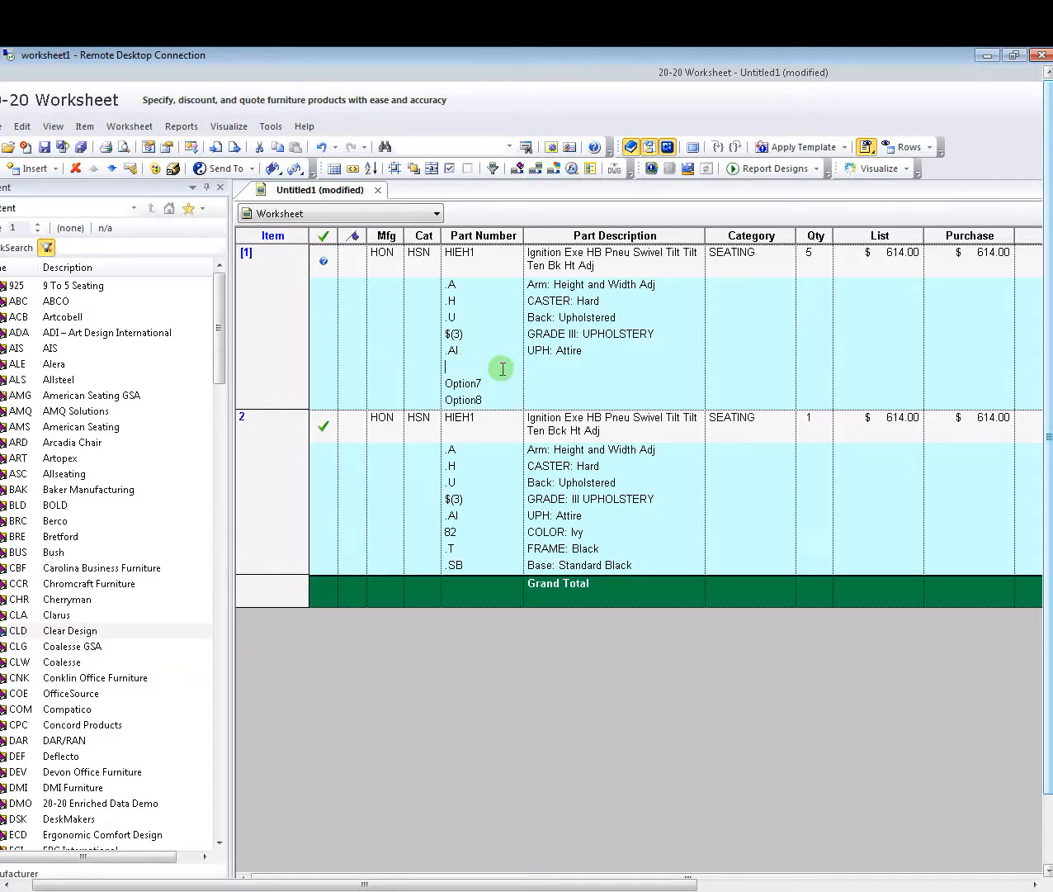
pyautogui.write('82')
pyautogui.press('Tab')
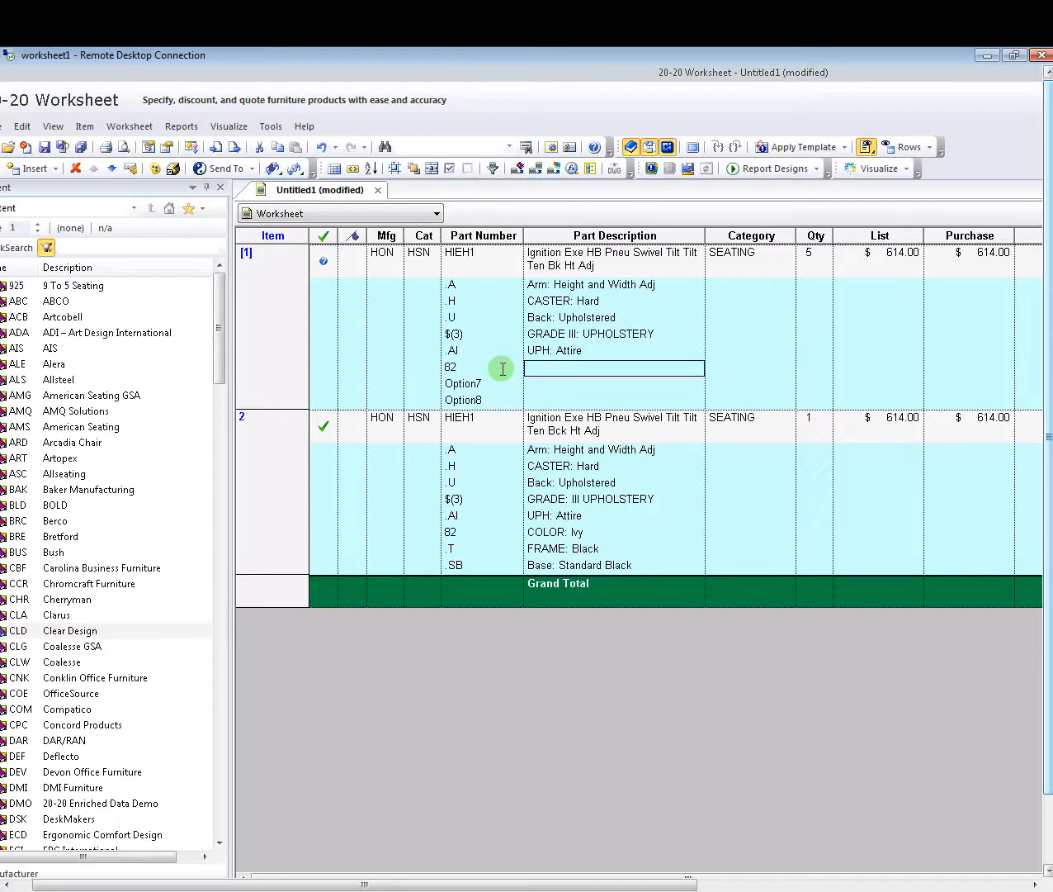
pyautogui.write('COLOR: Ivy')
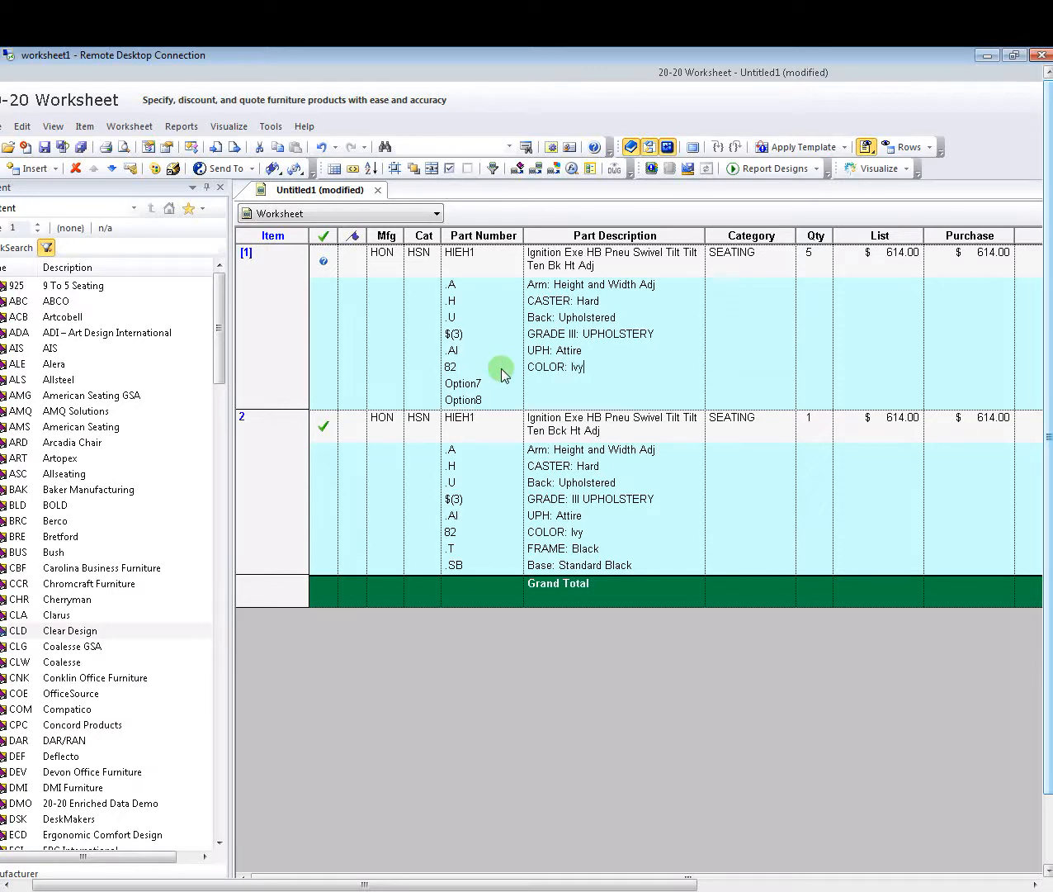
# - Replace Option7 with code .T described as 'FRAME: Black'
pyautogui.click(487, 381)
pyautogui.press('BackSpace')
pyautogui.press('BackSpace')
pyautogui.press('BackSpace')
pyautogui.press('BackSpace')
pyautogui.press('BackSpace')
pyautogui.press('BackSpace')
pyautogui.press('BackSpace')
pyautogui.write('.T')
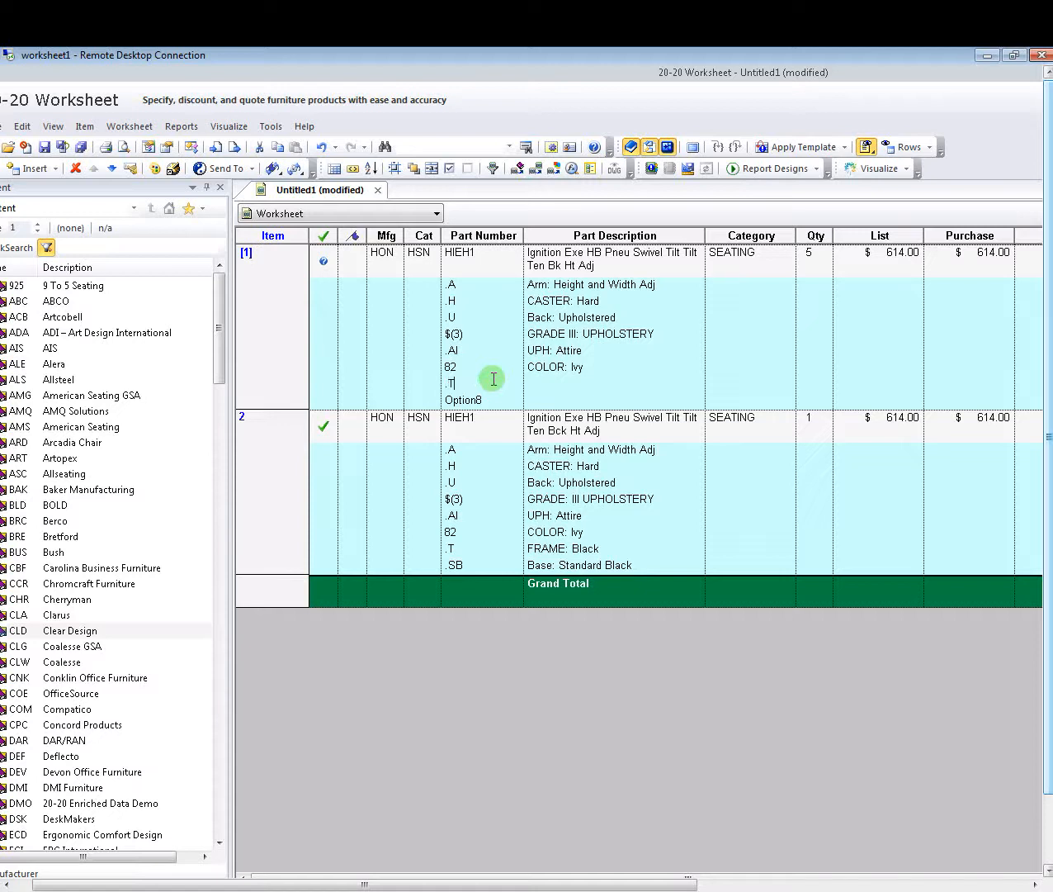
pyautogui.press('Tab')
pyautogui.write('FG')
pyautogui.write('AMEL')
pyautogui.write('Black')
pyautogui.press('Return')
# - Replace Option8 with code .SB described as 'Base: Standard Black'
pyautogui.click(494, 400)
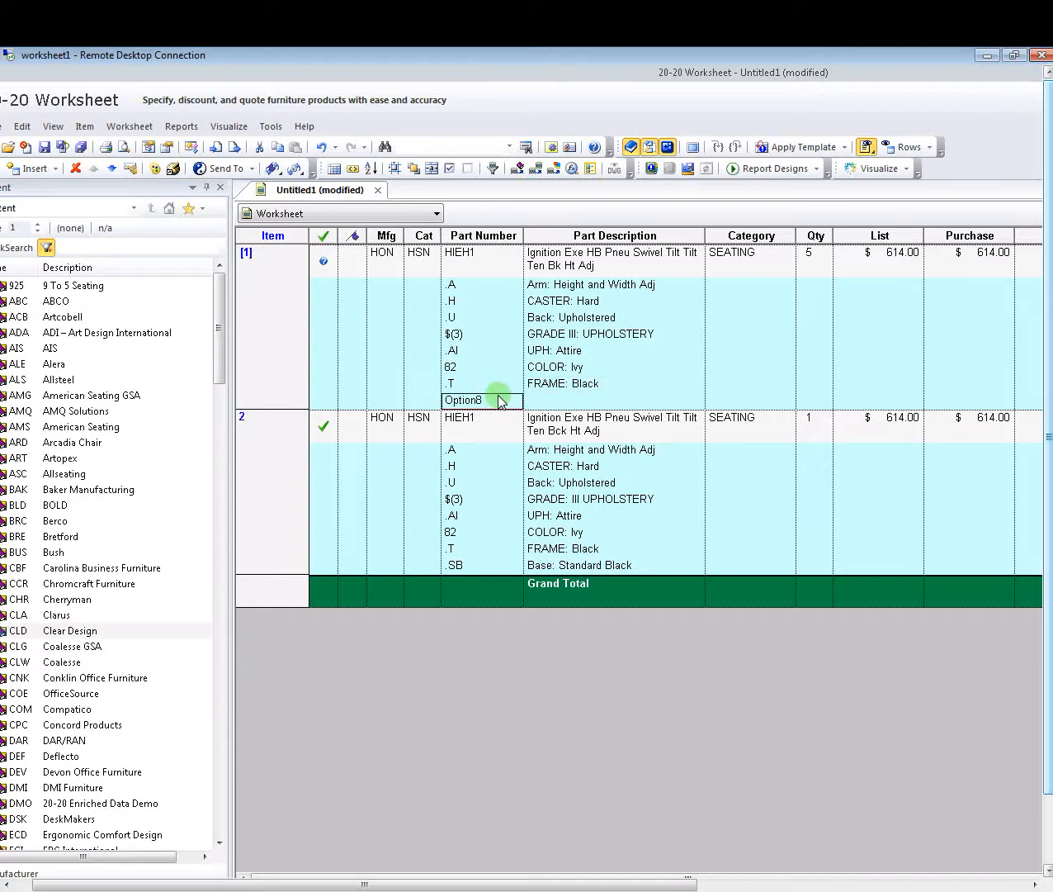
pyautogui.click(476, 396)
pyautogui.moveTo(482, 398); pyautogui.dragTo(281, 403)
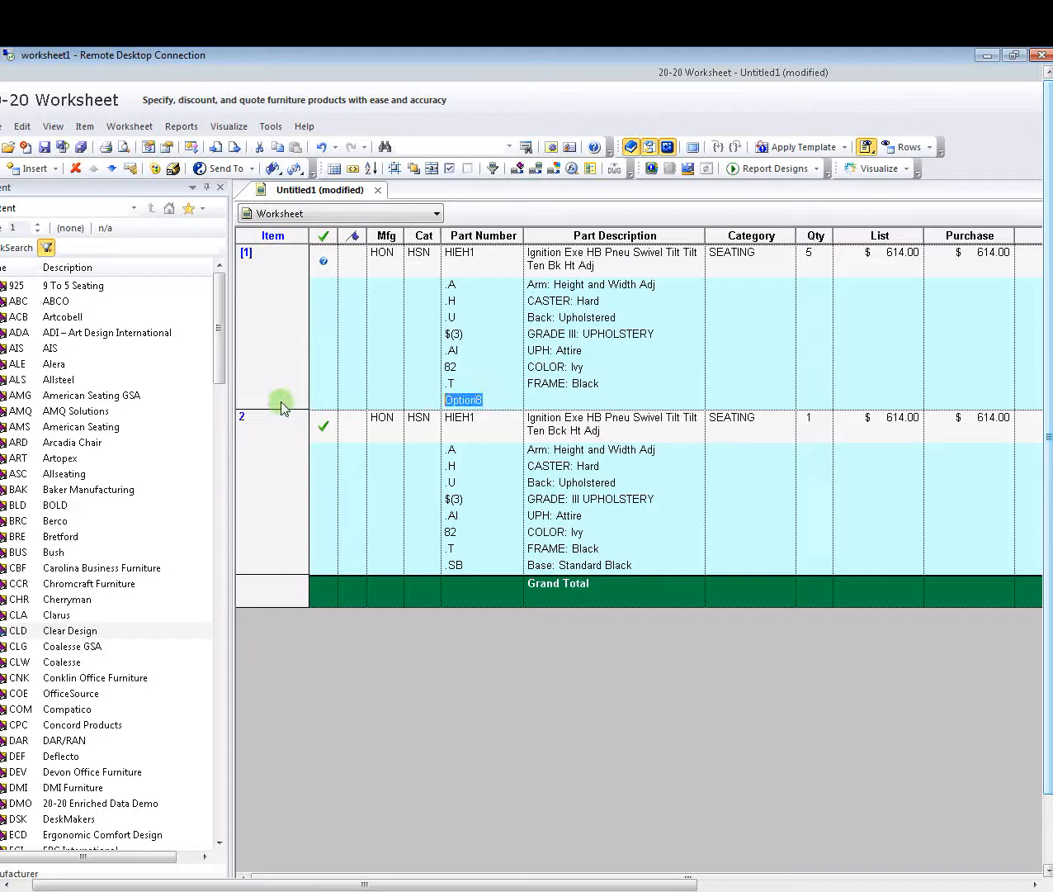
pyautogui.press('Delete')
pyautogui.write('.SB')
pyautogui.press('Tab')
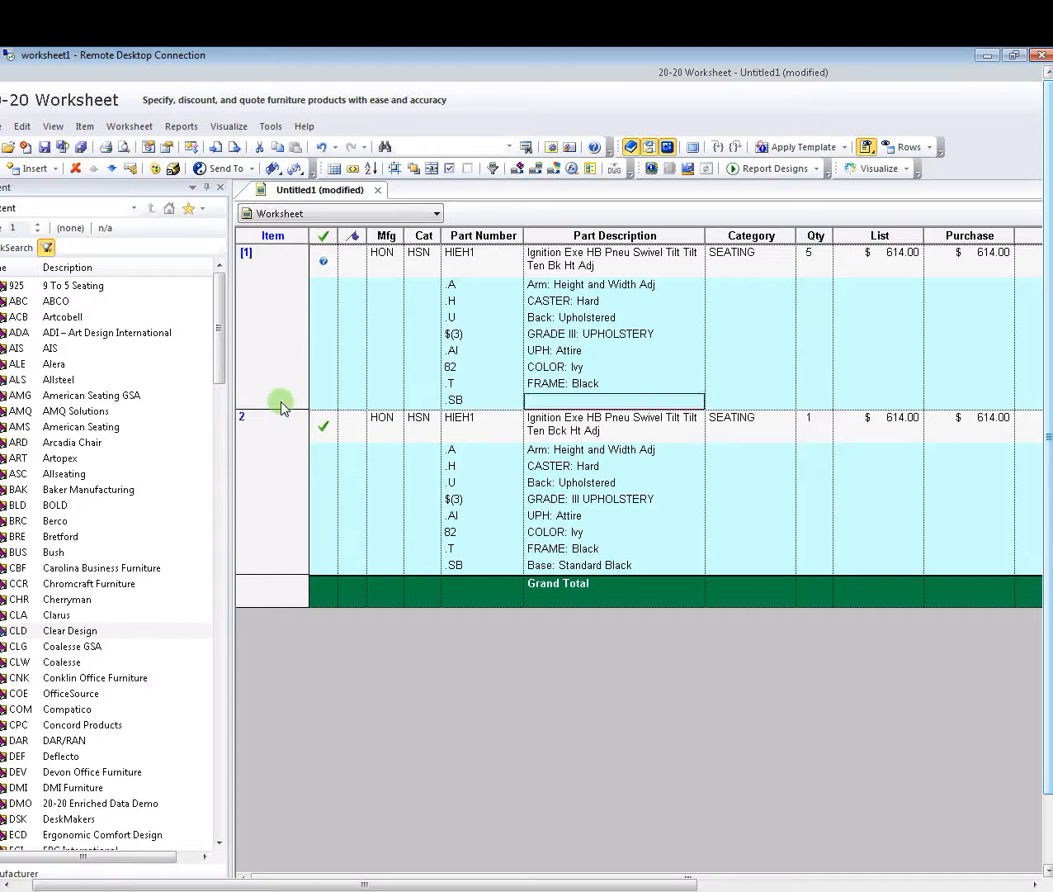
pyautogui.write('Base: Stan')
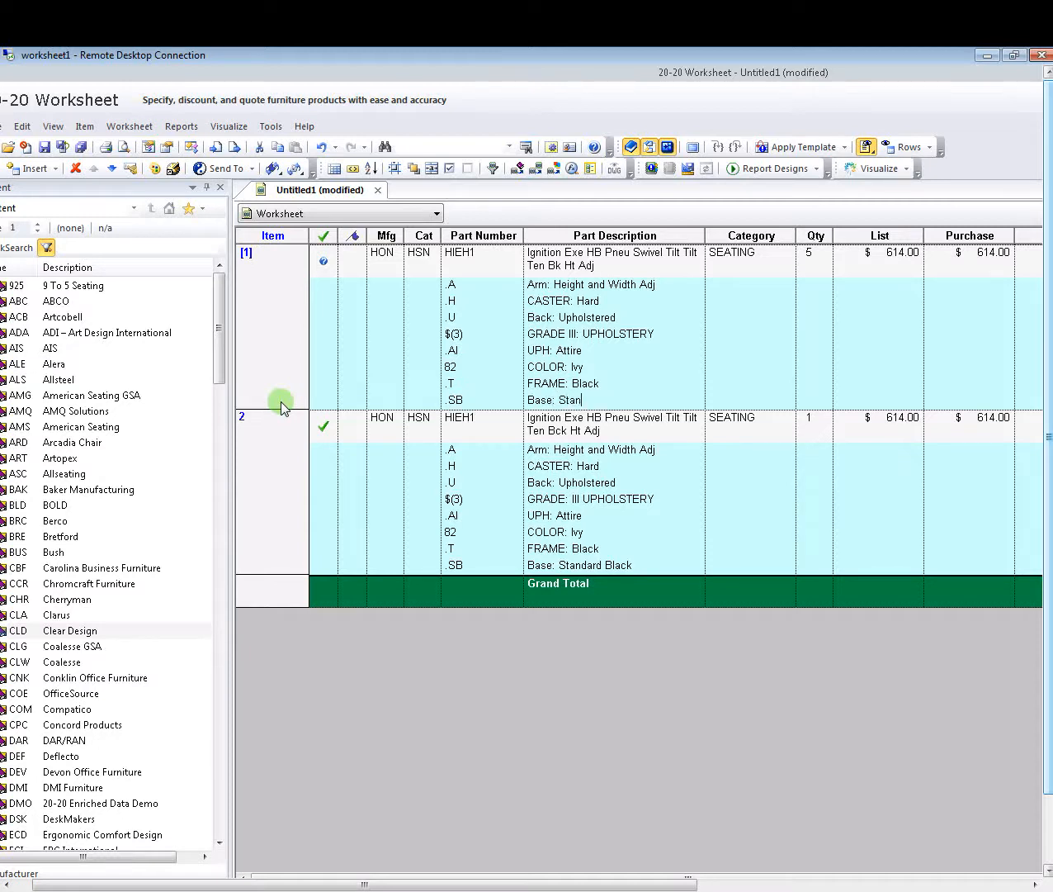
pyautogui.write('dard Black')
pyautogui.click(556, 354)
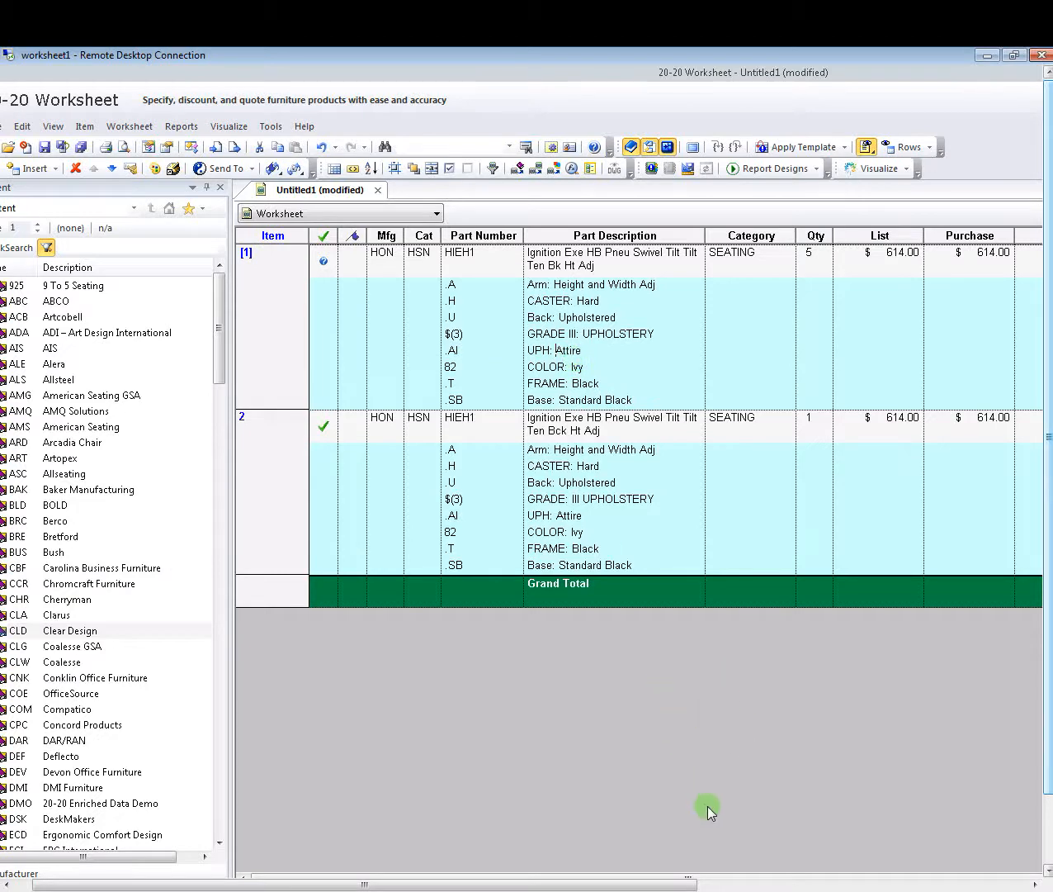
# - Scroll the worksheet right to show the Sell and extended price columns and the Task Pane
pyautogui.moveTo(658, 883); pyautogui.dragTo(914, 860)
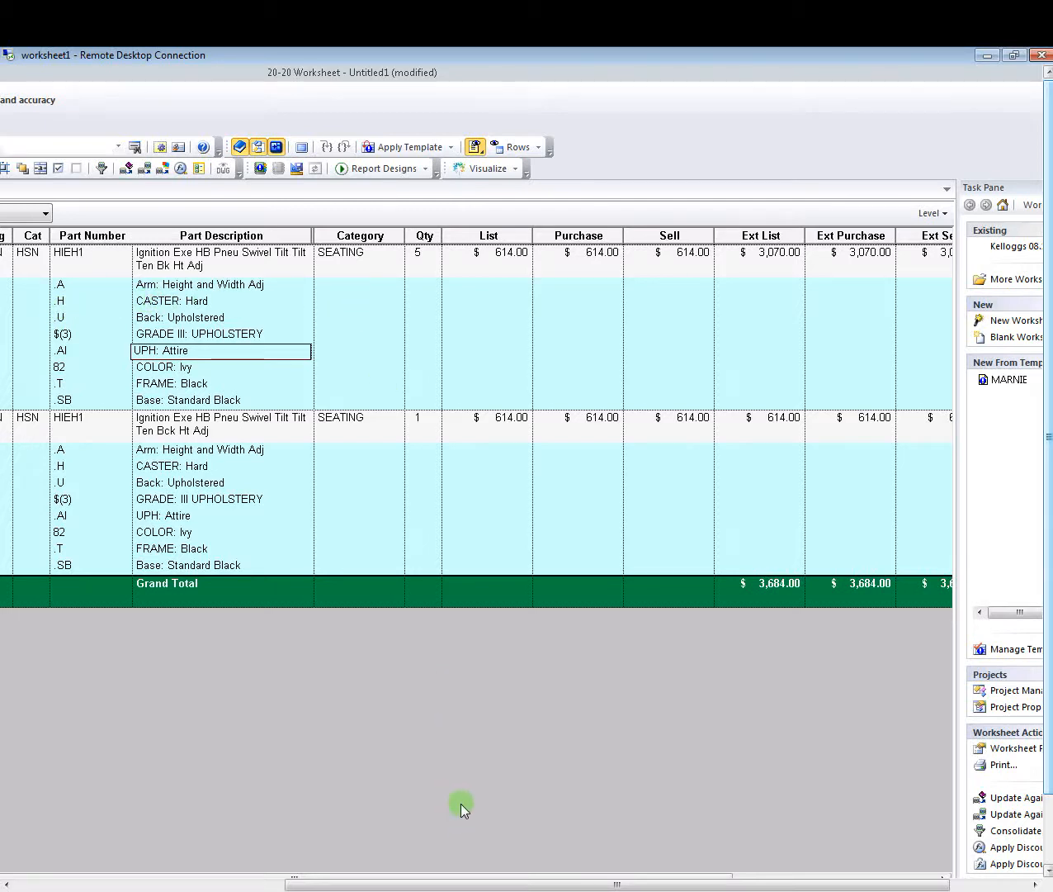
pyautogui.moveTo(506, 884); pyautogui.dragTo(640, 874)
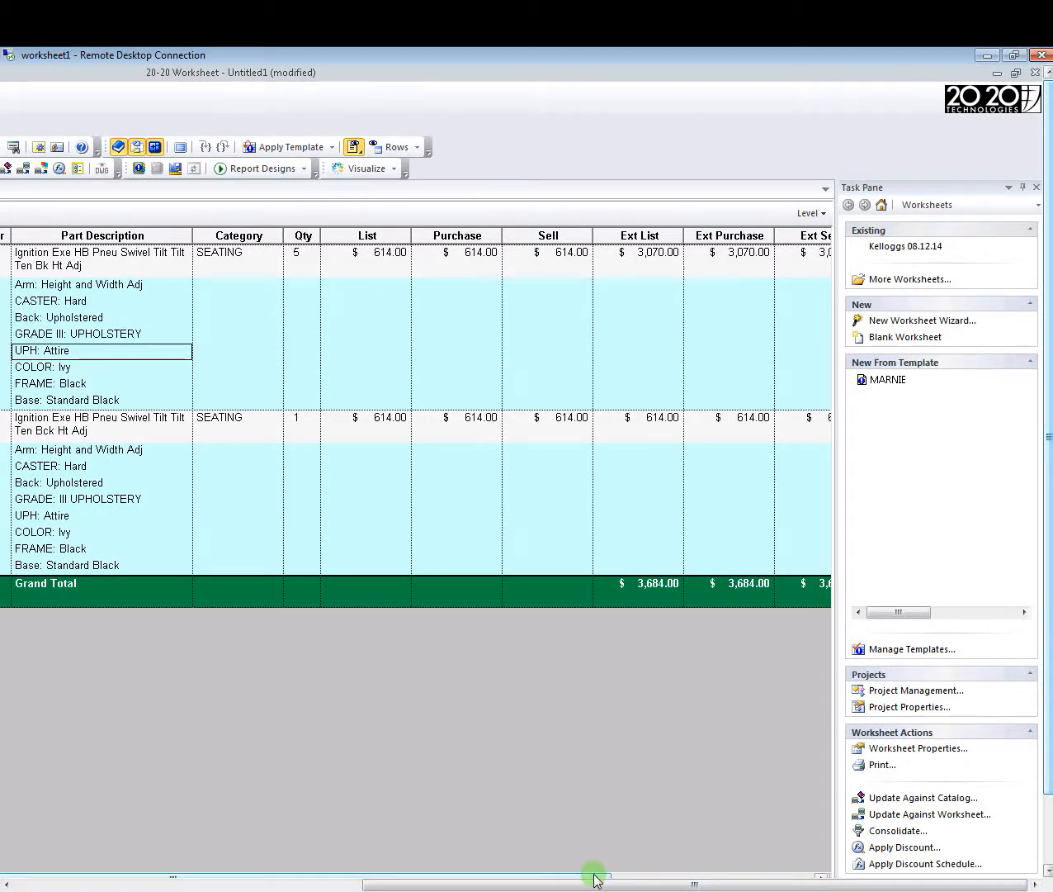
# - Open the Apply Discount dialog, which shows Sell 64% and Purchase 60% for all items
pyautogui.click(57, 169)
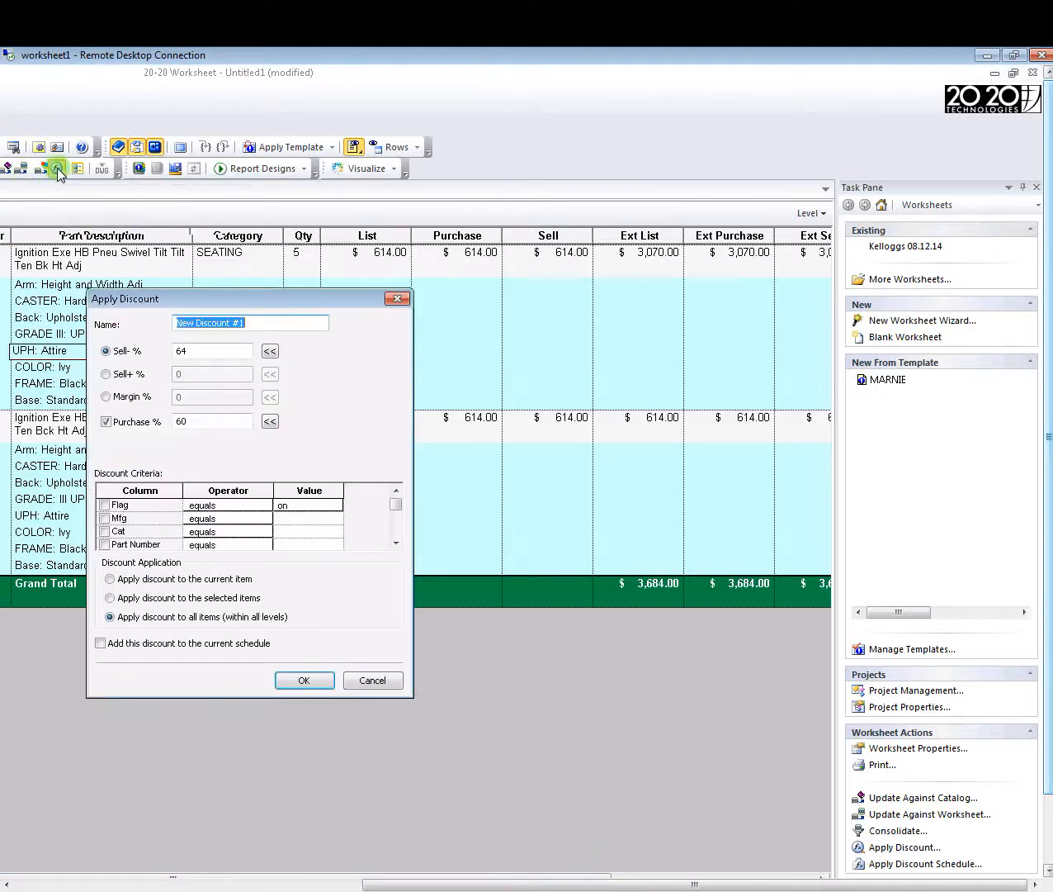